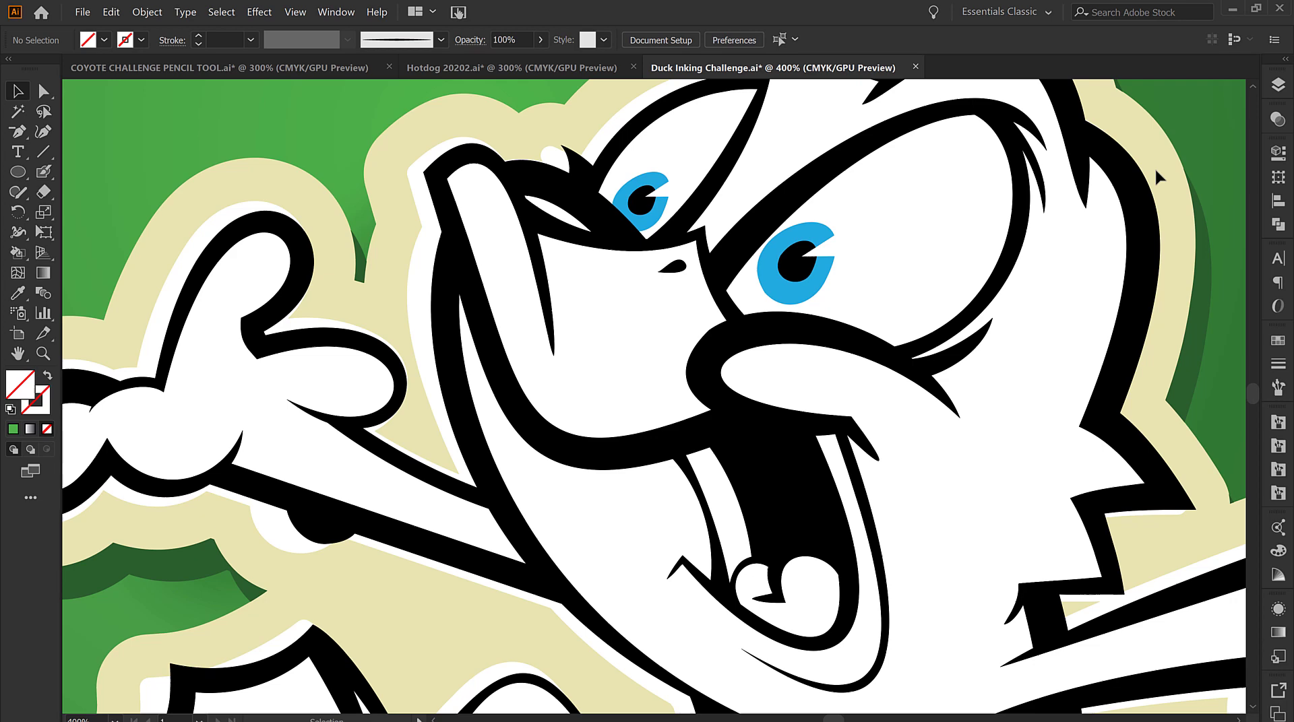
Select all the duck's line art and bring up the Object > Live Paint submenu
click(147, 12)
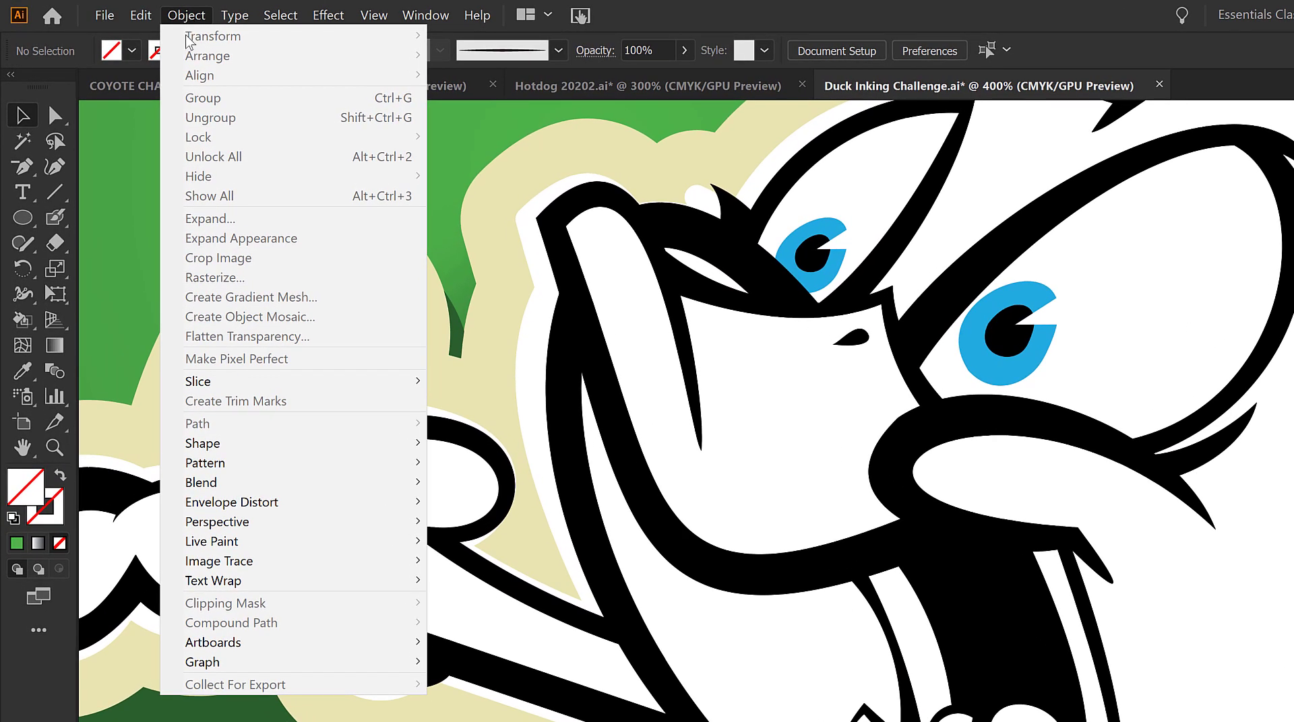
mouse_move(291, 546)
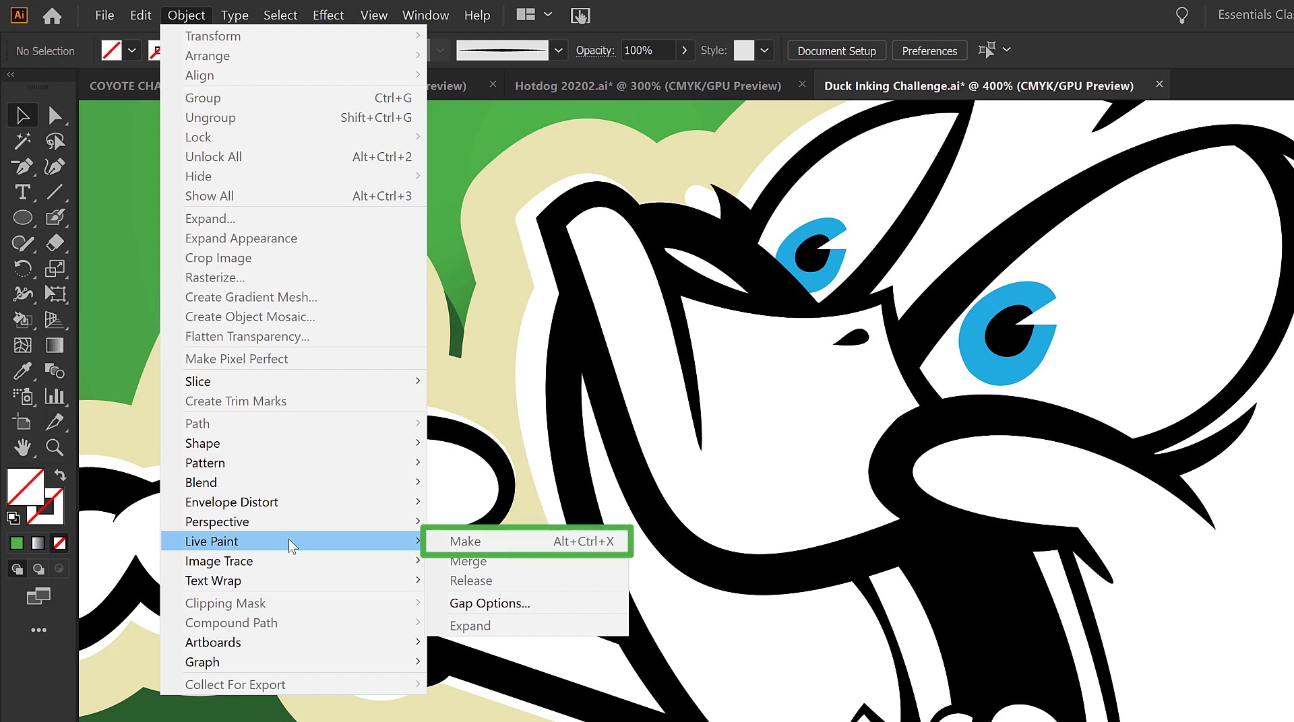
click(497, 490)
key(ctrl+a)
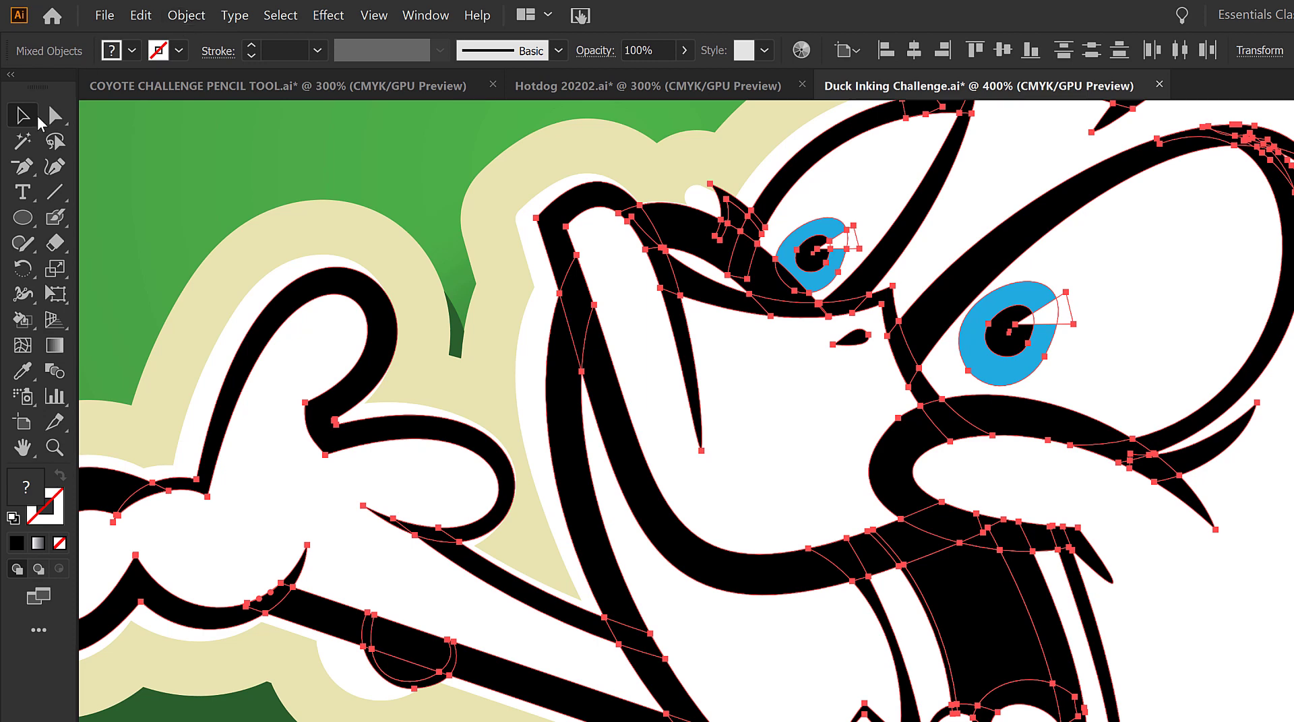
click(182, 15)
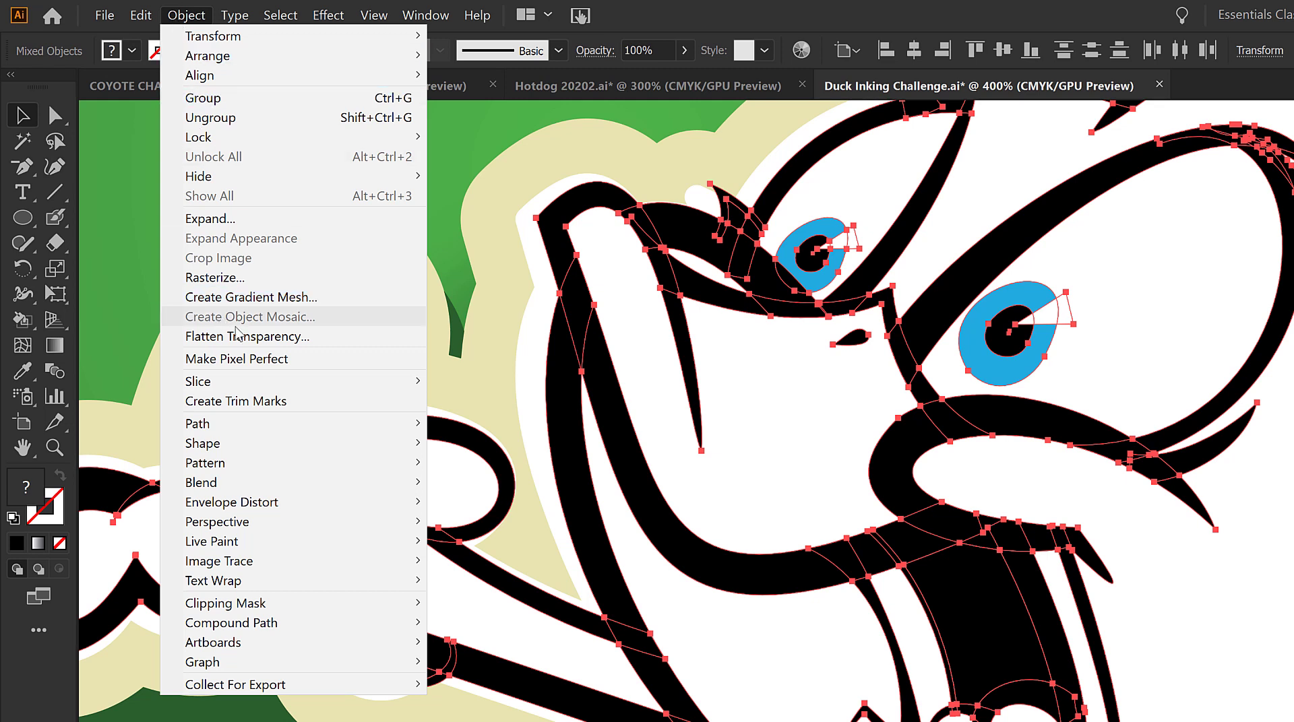
mouse_move(301, 461)
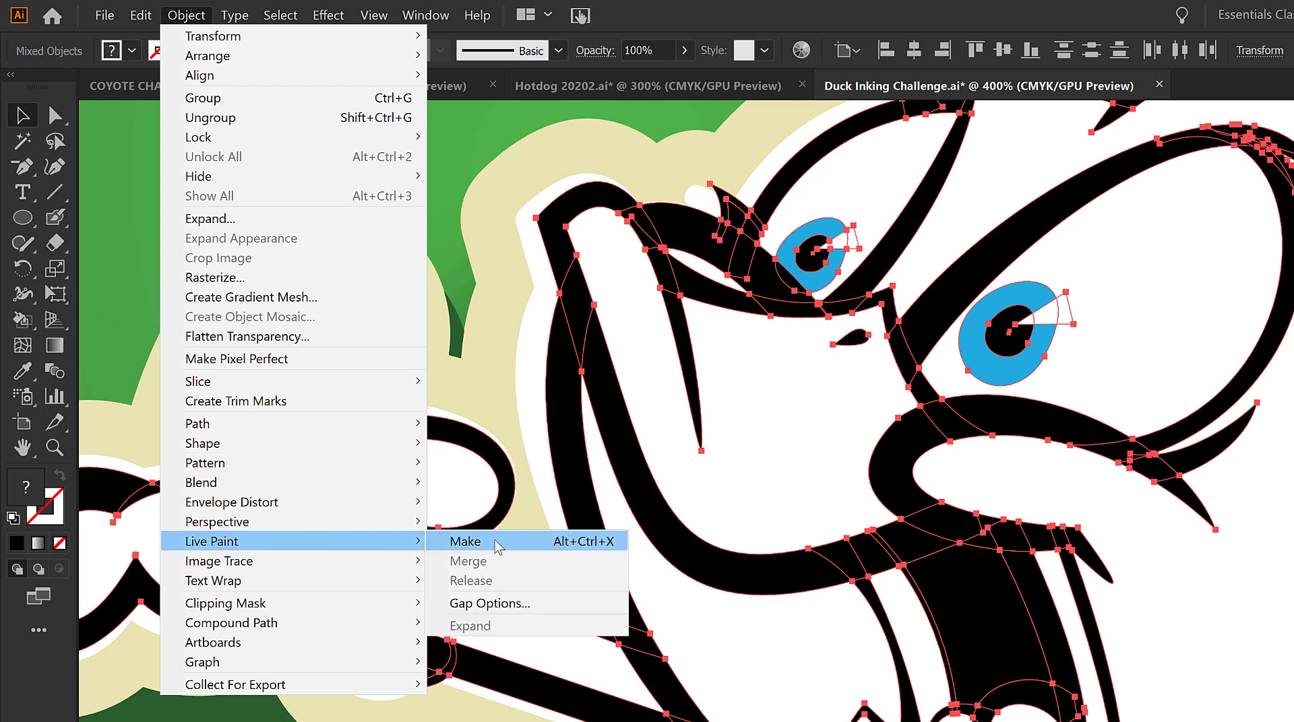
Make the selection a Live Paint group and switch to the Live Paint Bucket
click(498, 543)
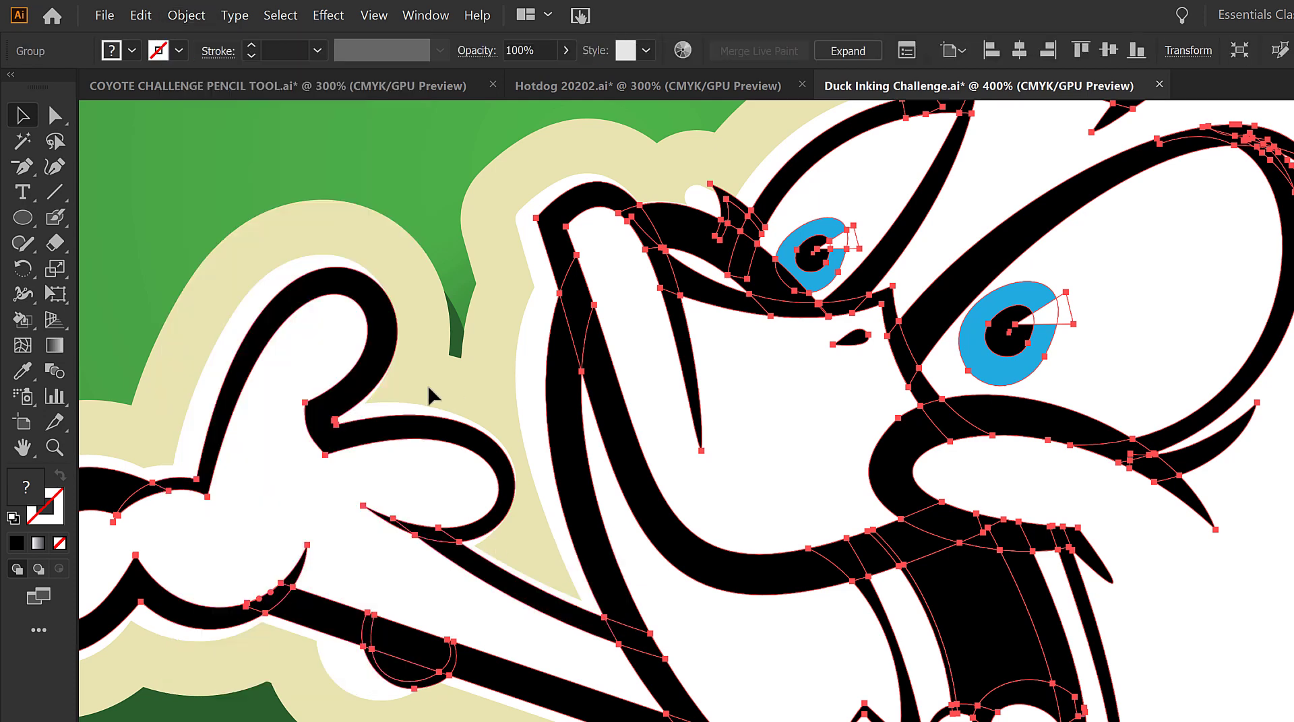
click(23, 322)
mouse_move(23, 322)
mouse_down()
mouse_move(128, 332)
mouse_move(137, 355)
mouse_move(283, 354)
mouse_move(228, 351)
mouse_up()
Fill the background areas around the head and left of the arm green
click(132, 50)
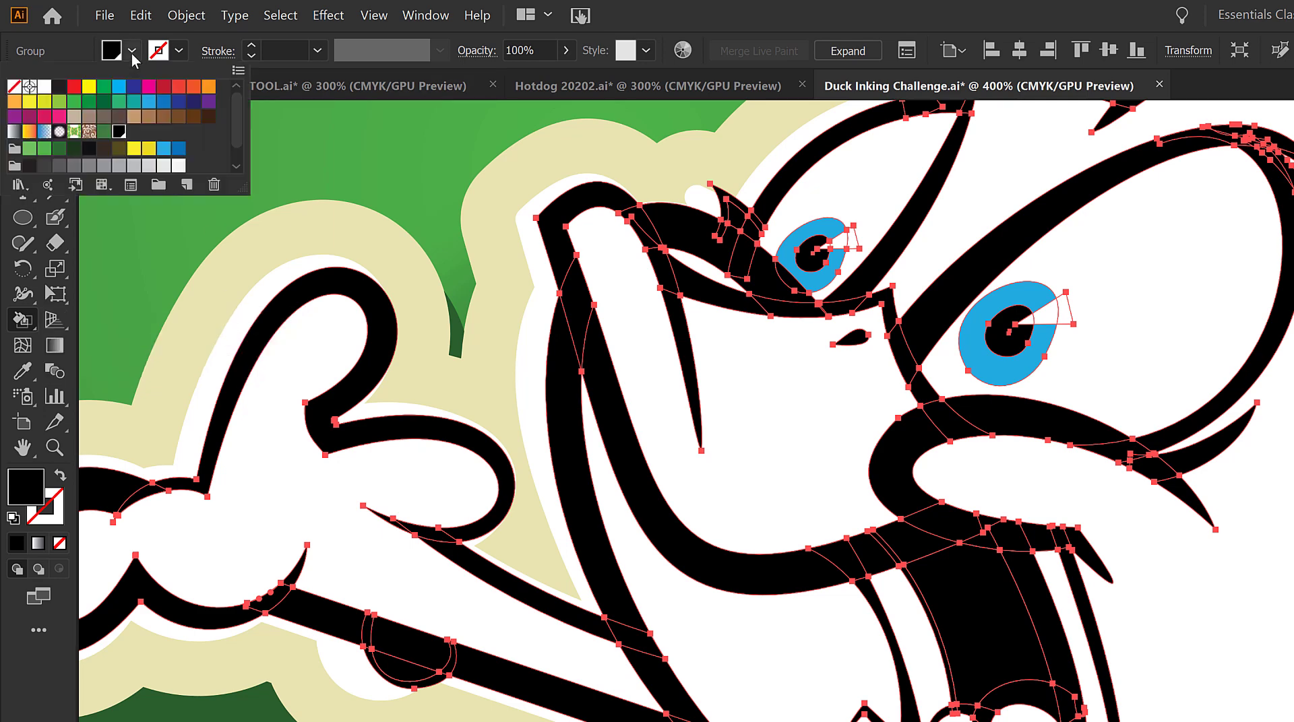
click(44, 154)
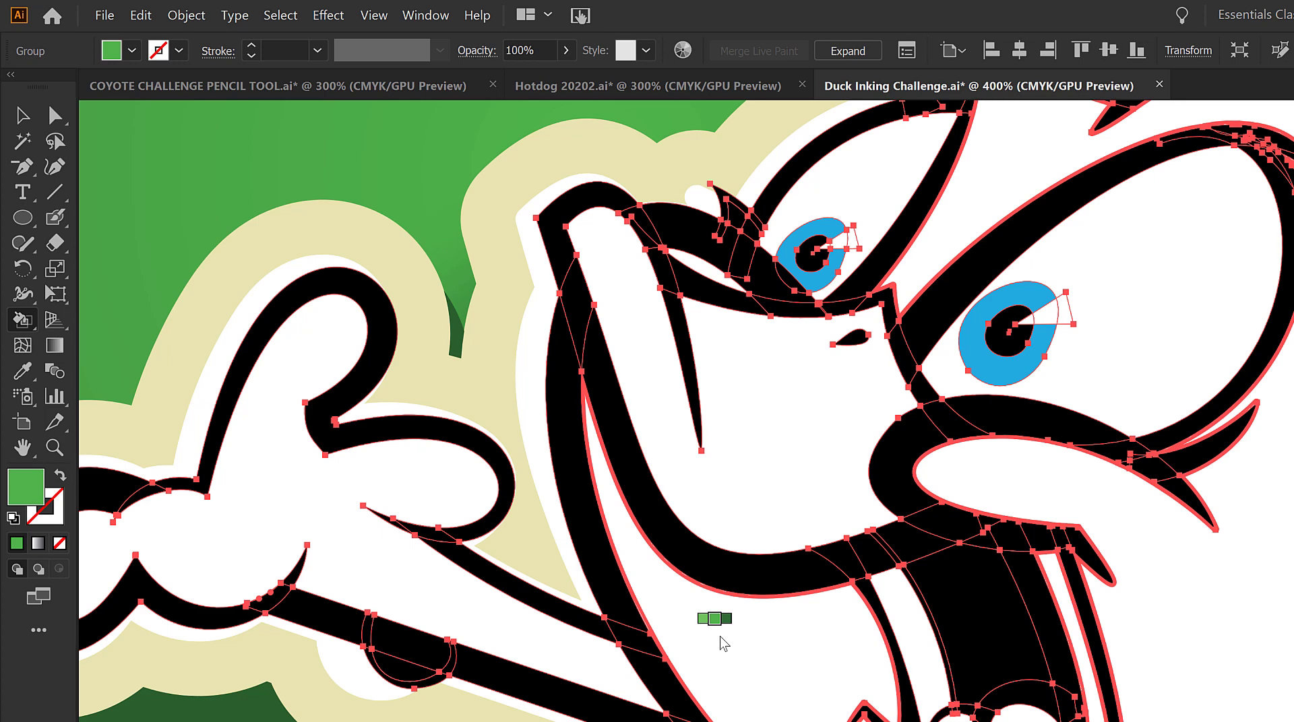
click(720, 639)
click(516, 628)
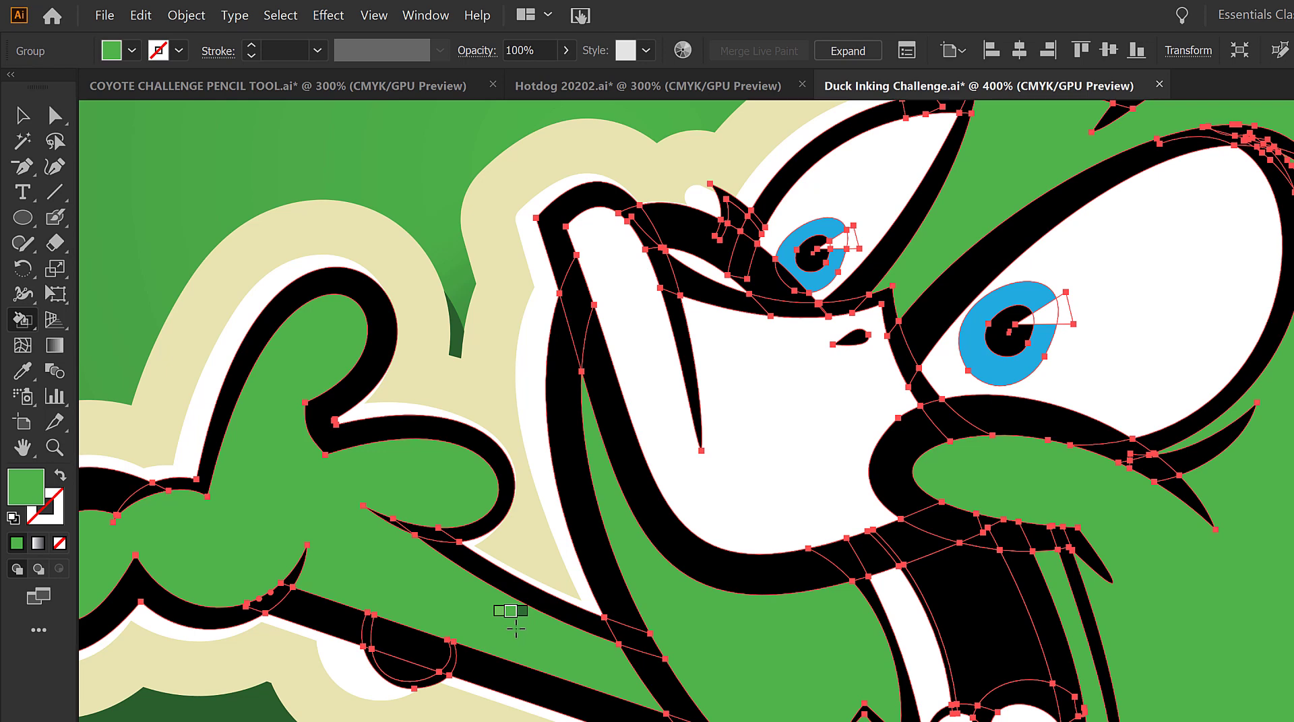
Fill the duck's beak and the strip on its neck yellow
click(132, 51)
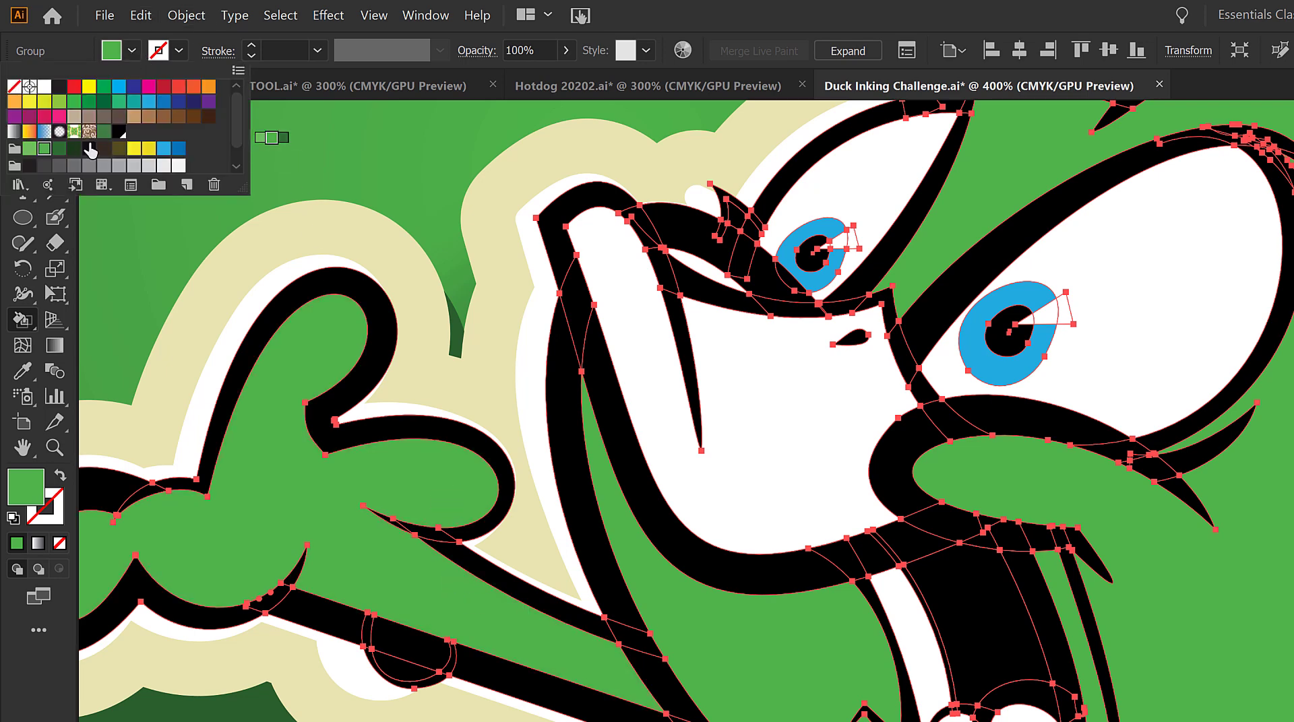
click(148, 149)
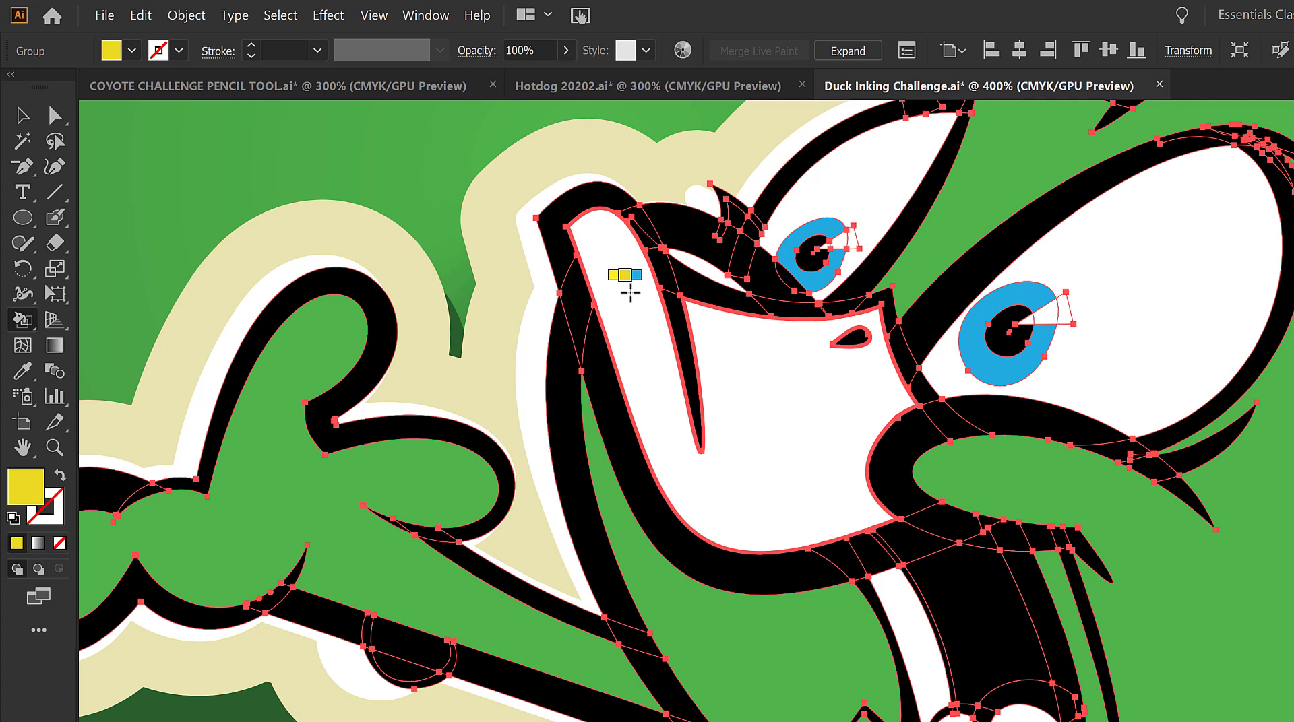
click(629, 291)
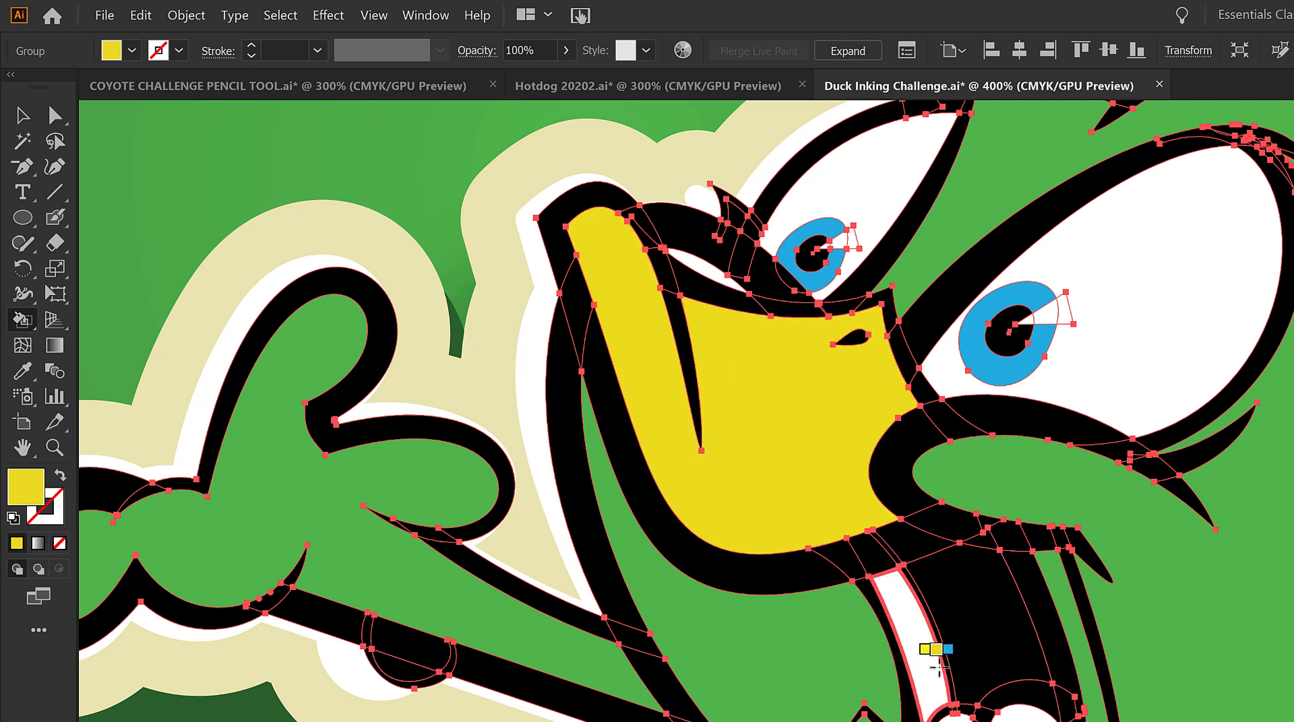
click(925, 657)
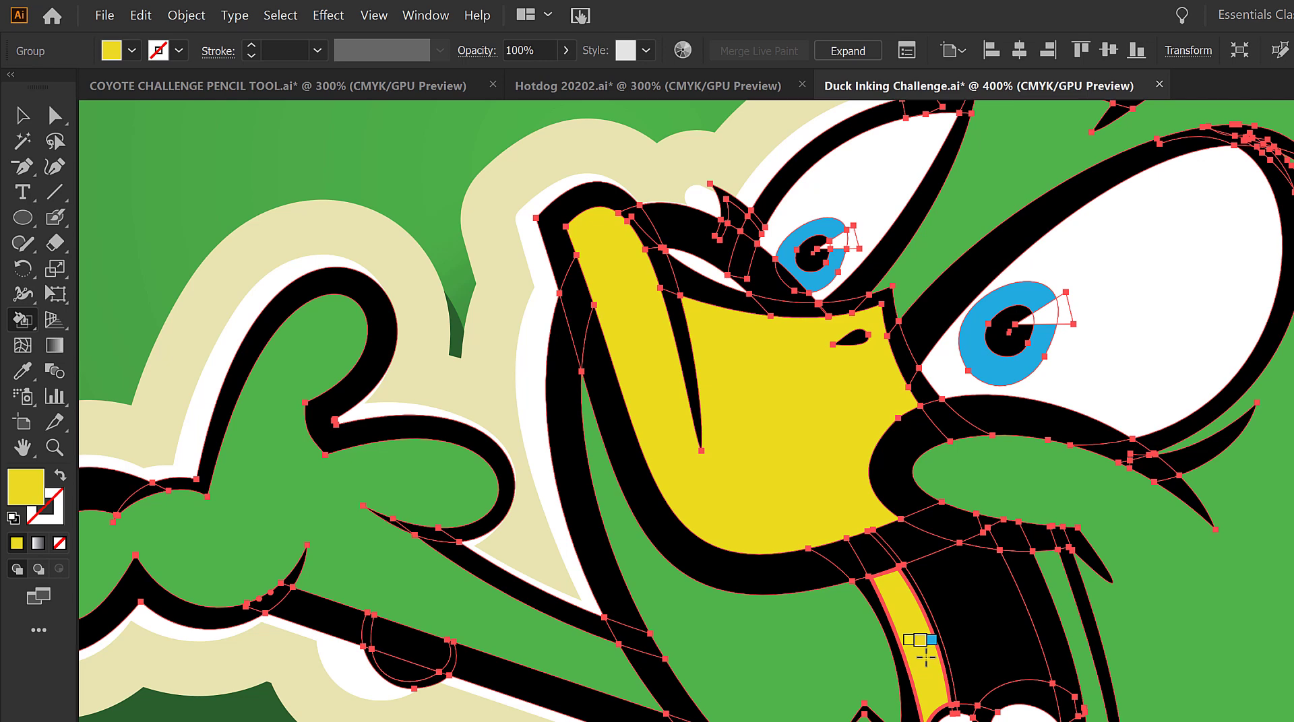
Undo the yellow and green Live Paint fills with Ctrl+Z twice
key(ctrl+z)
key(ctrl+z)
key(ctrl+z)
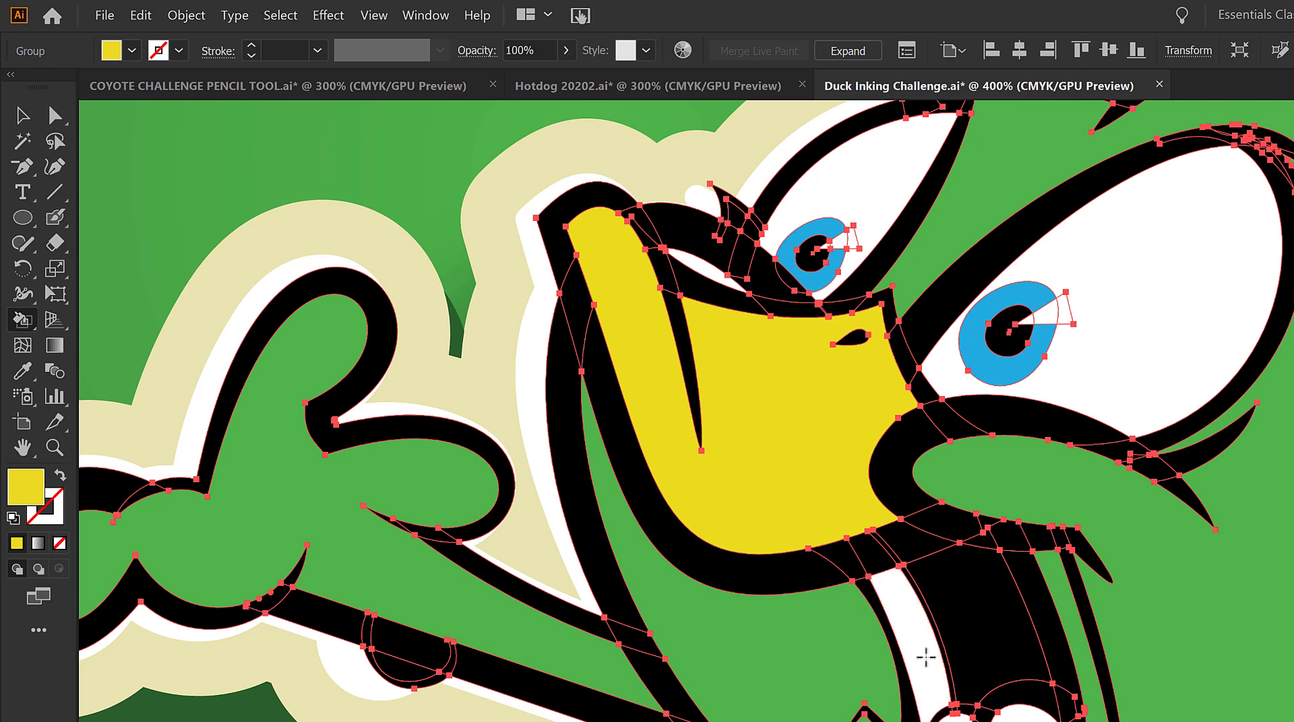
key(ctrl+z)
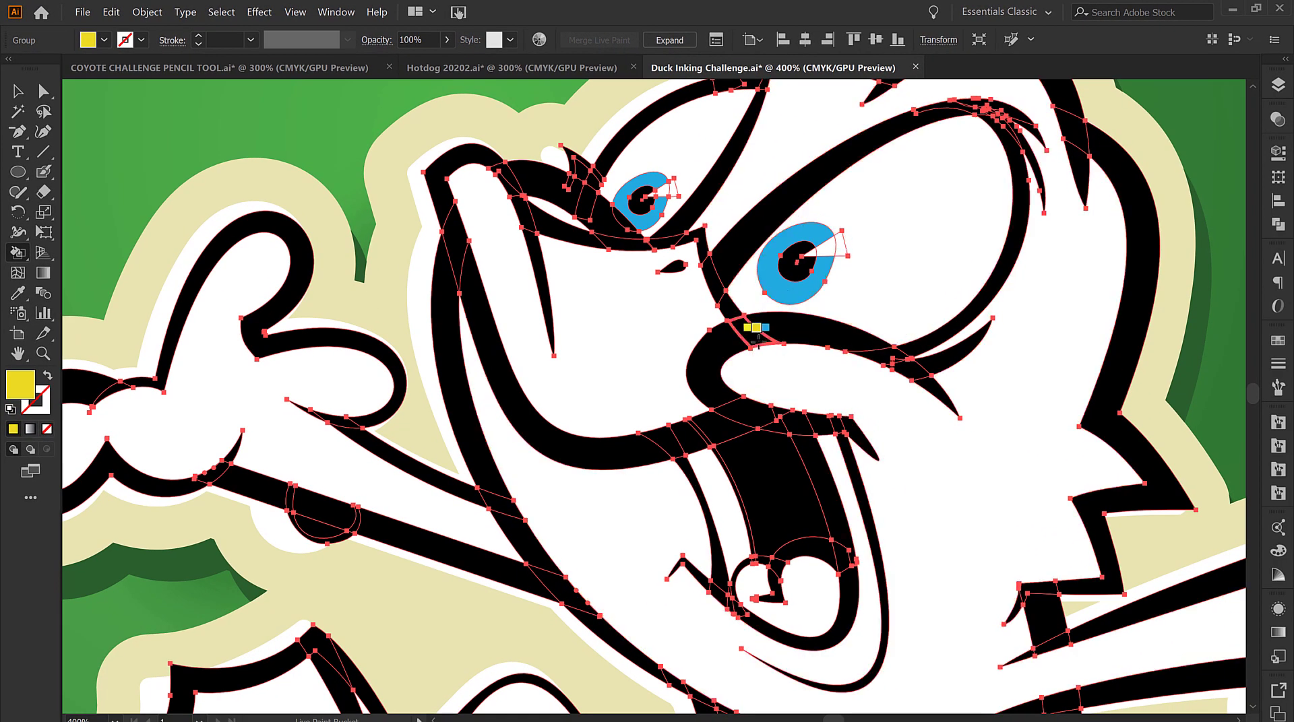
Lock and hide the active BRUSHES layer, show the lower brush-stroke layer, and target its artwork
click(1276, 87)
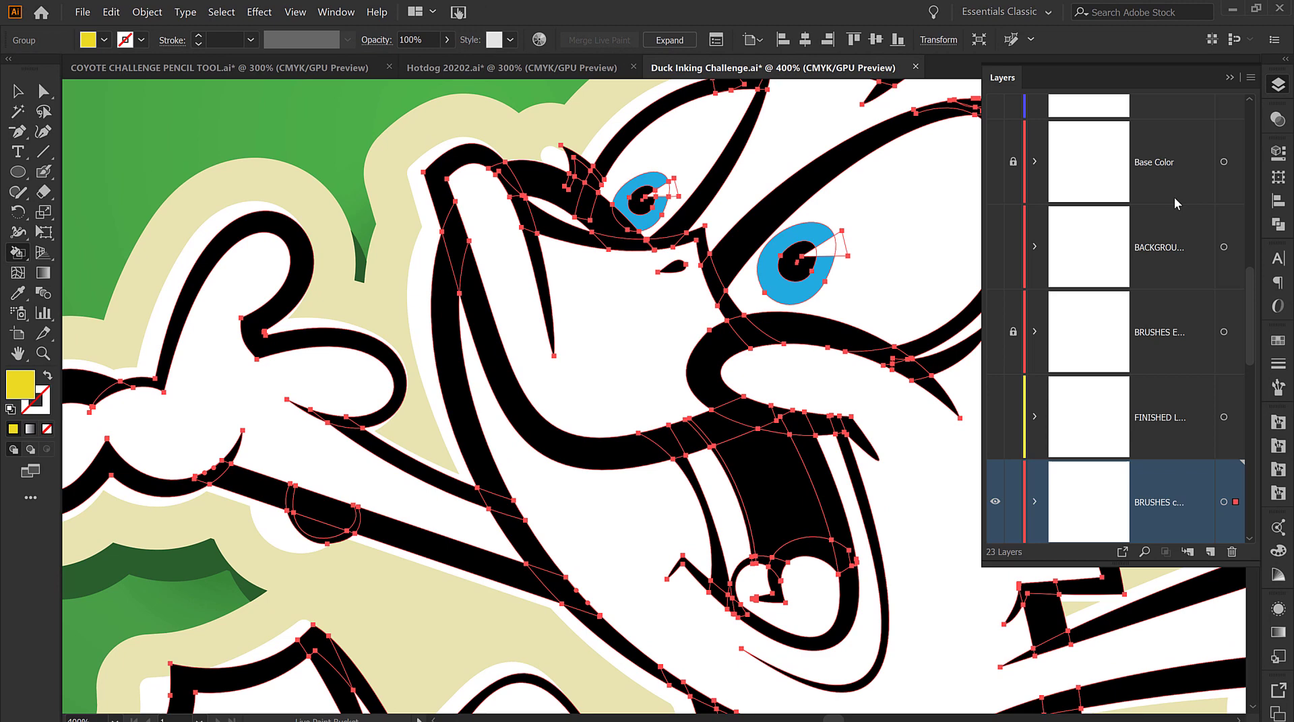
scroll(1124, 263, down, 3)
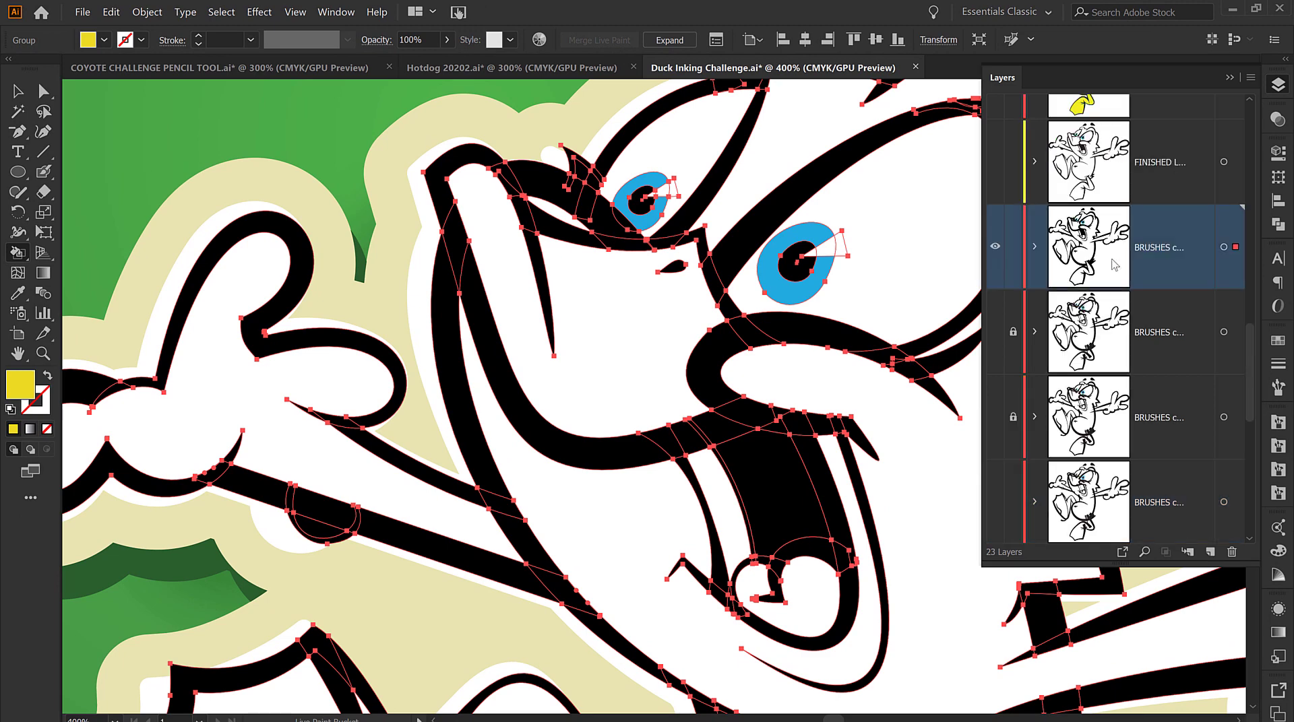
click(1011, 248)
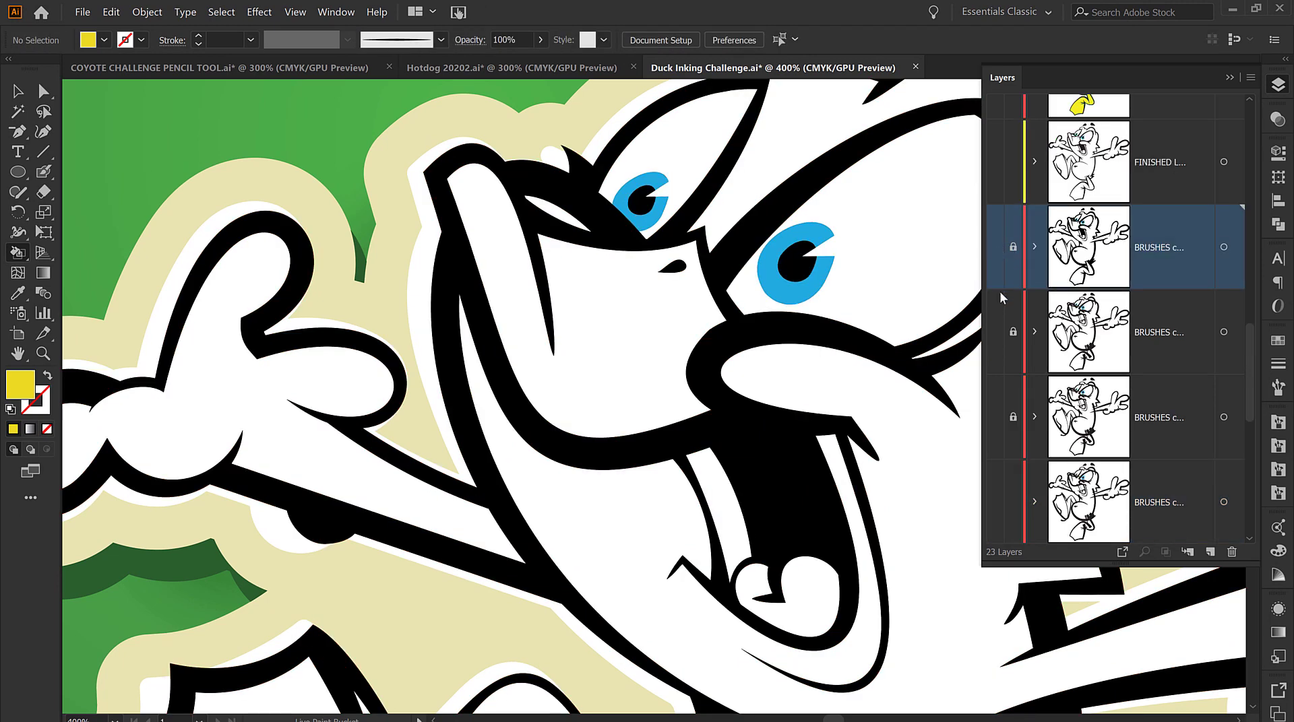
click(994, 247)
click(995, 501)
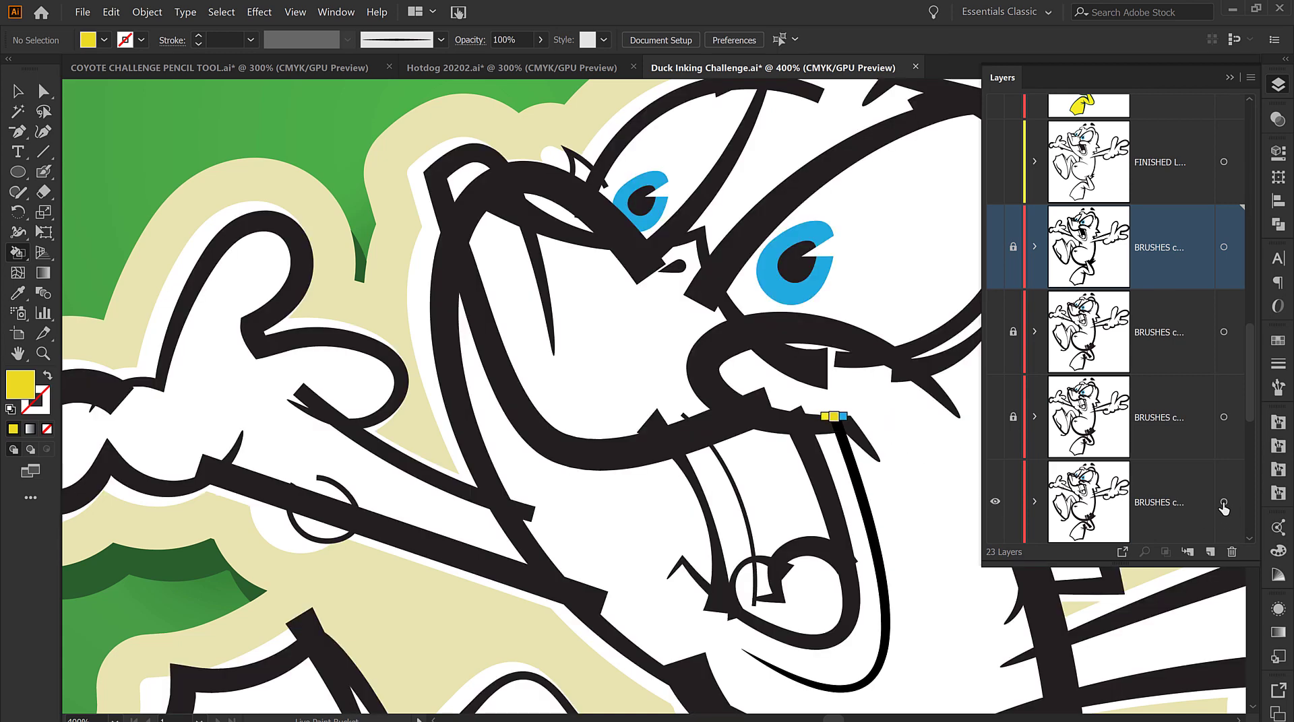
click(1224, 502)
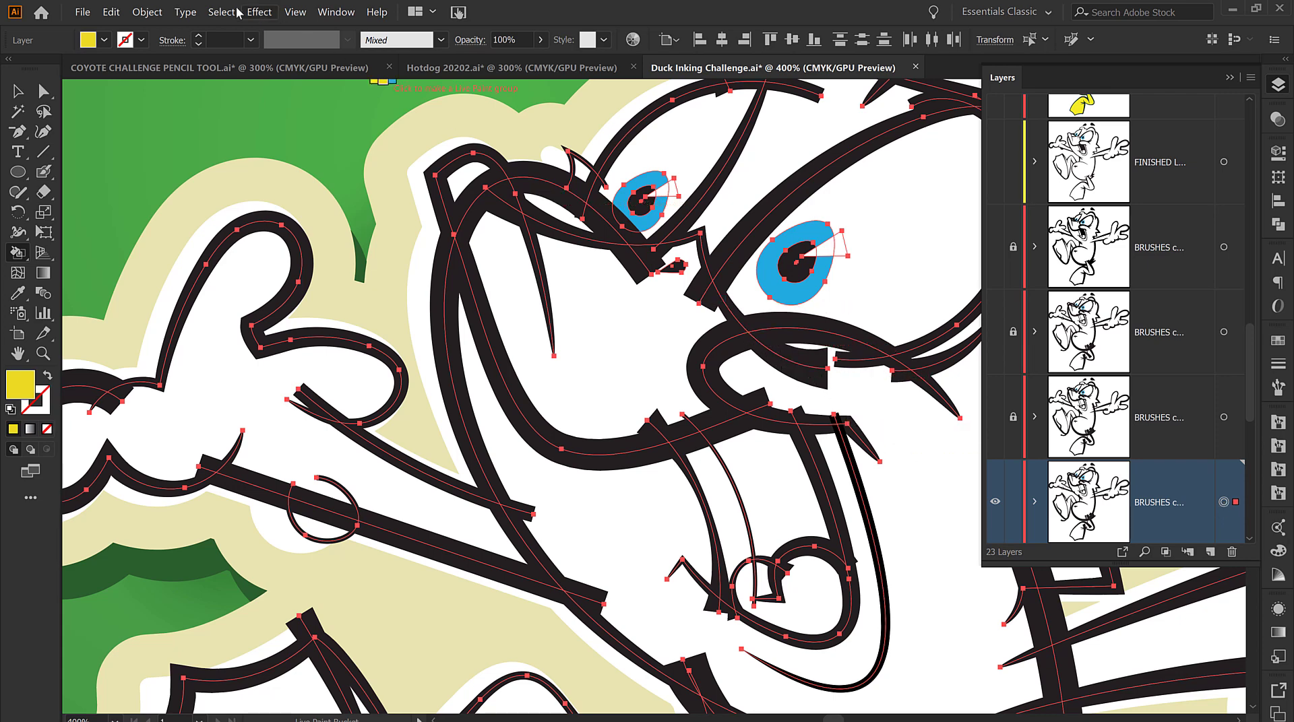
click(148, 12)
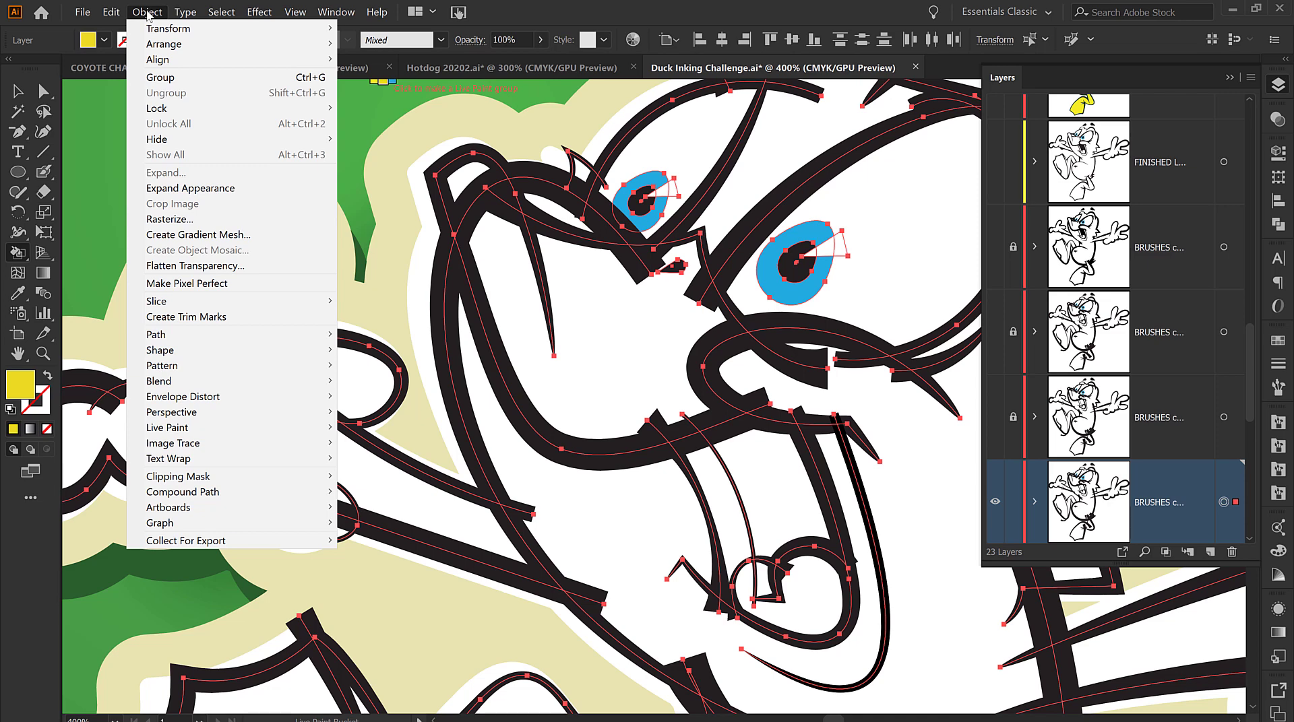
mouse_move(222, 12)
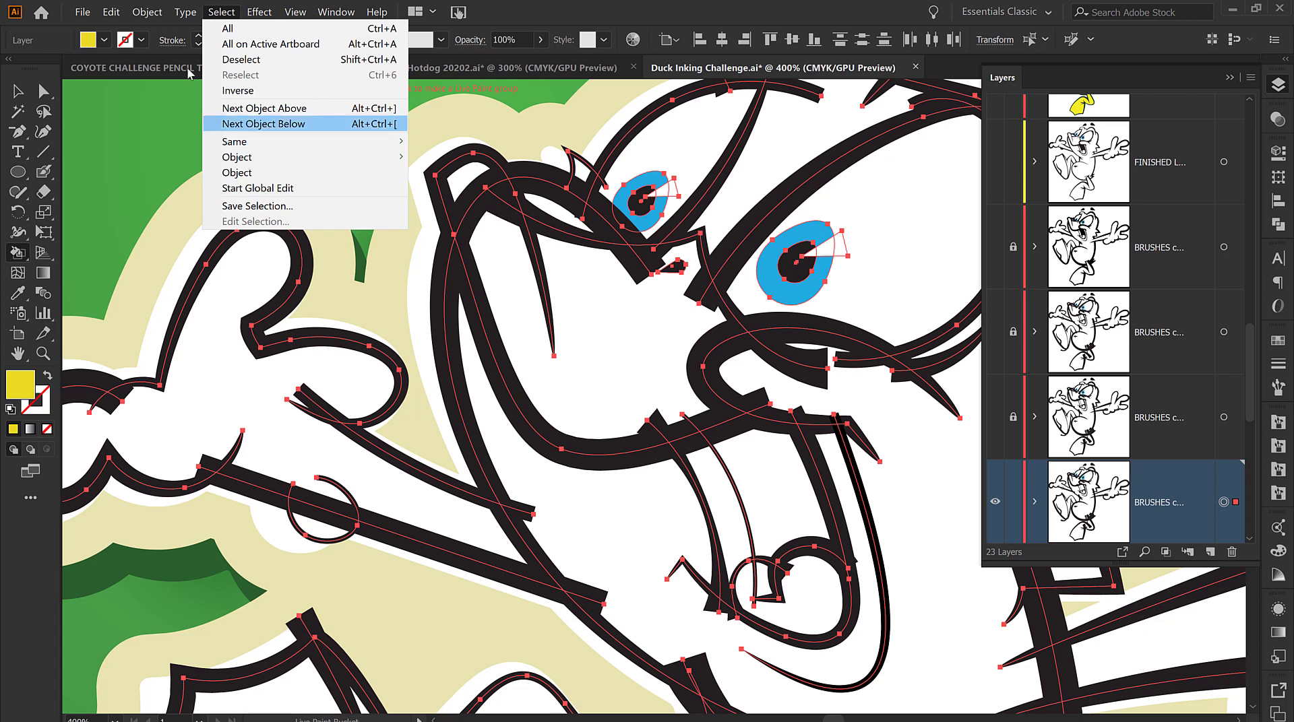
mouse_move(149, 12)
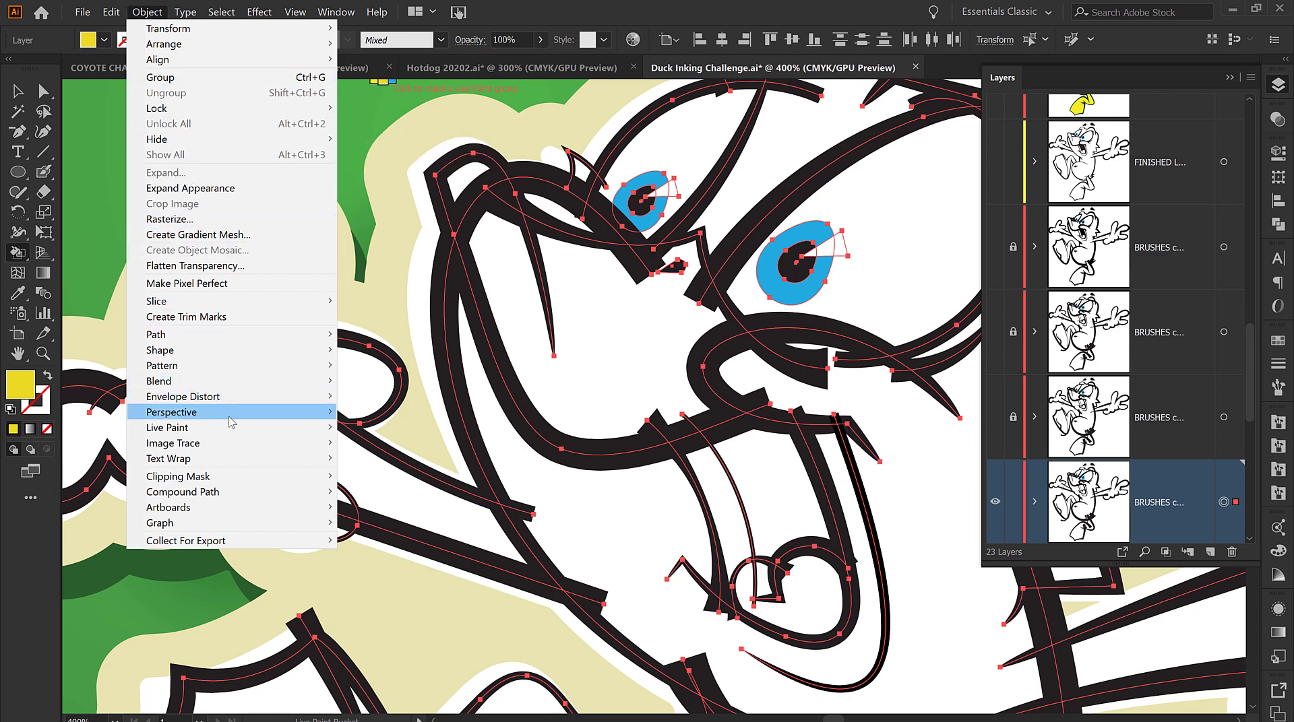
mouse_move(227, 430)
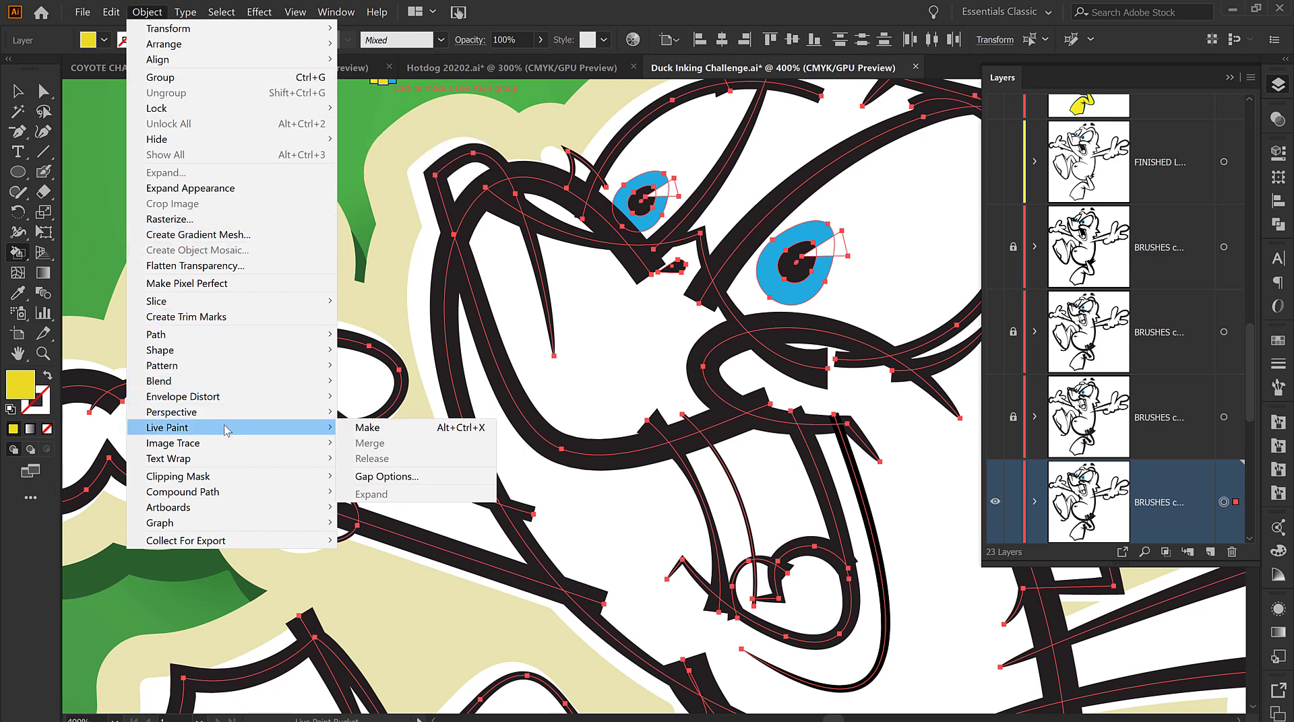
click(399, 435)
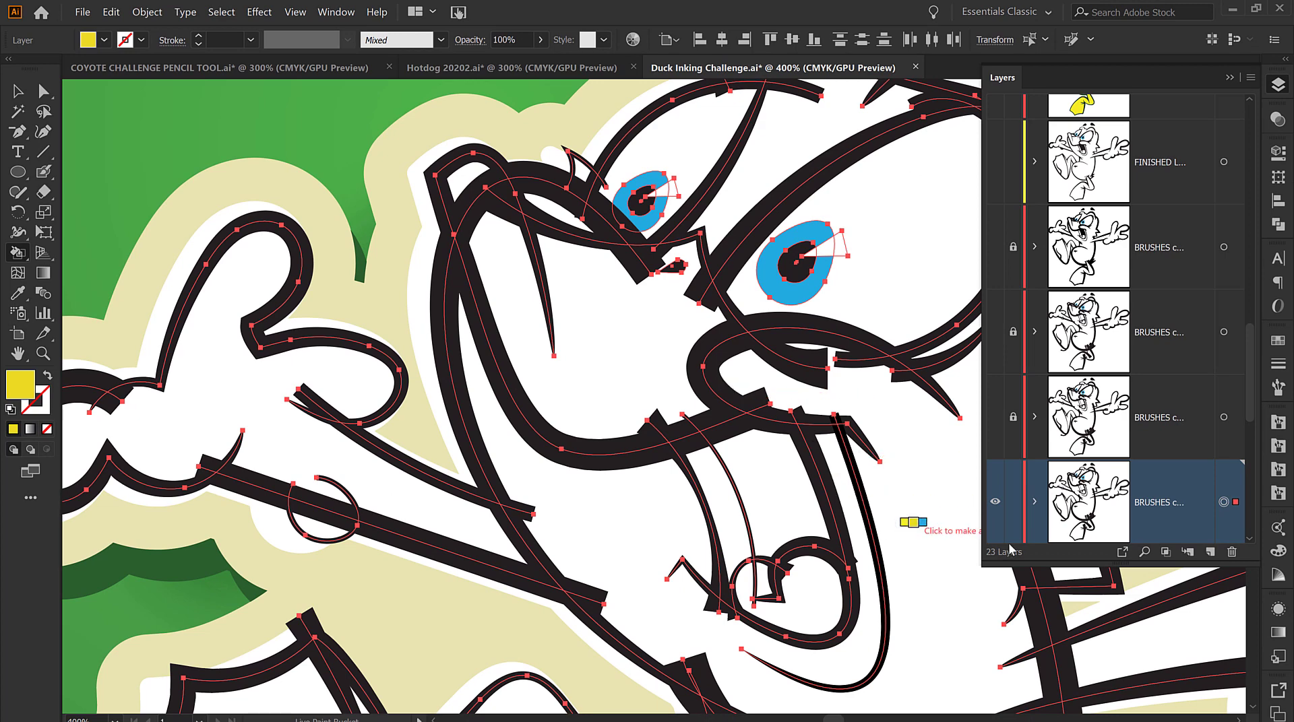
Lock and hide the brush-stroke layer, unlock, show and target the eyes layer, then take the Live Paint Bucket
click(1012, 502)
click(995, 502)
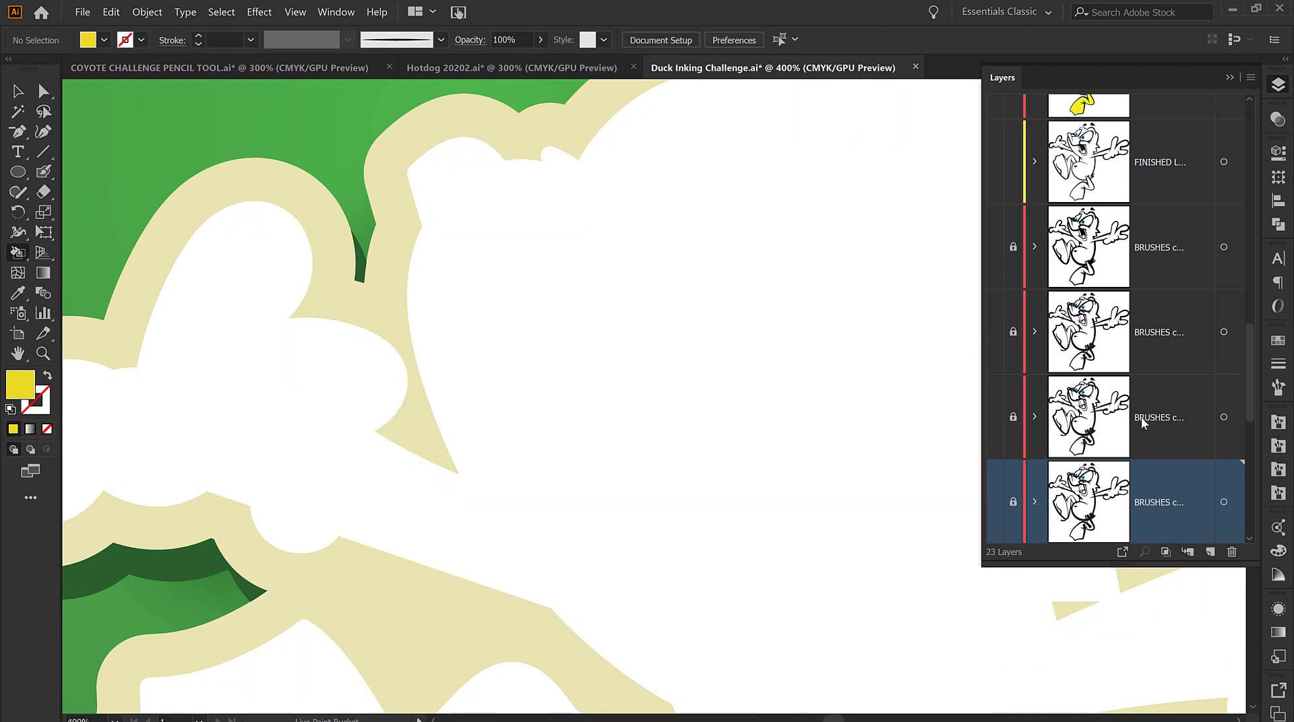
scroll(1036, 414, down, 5)
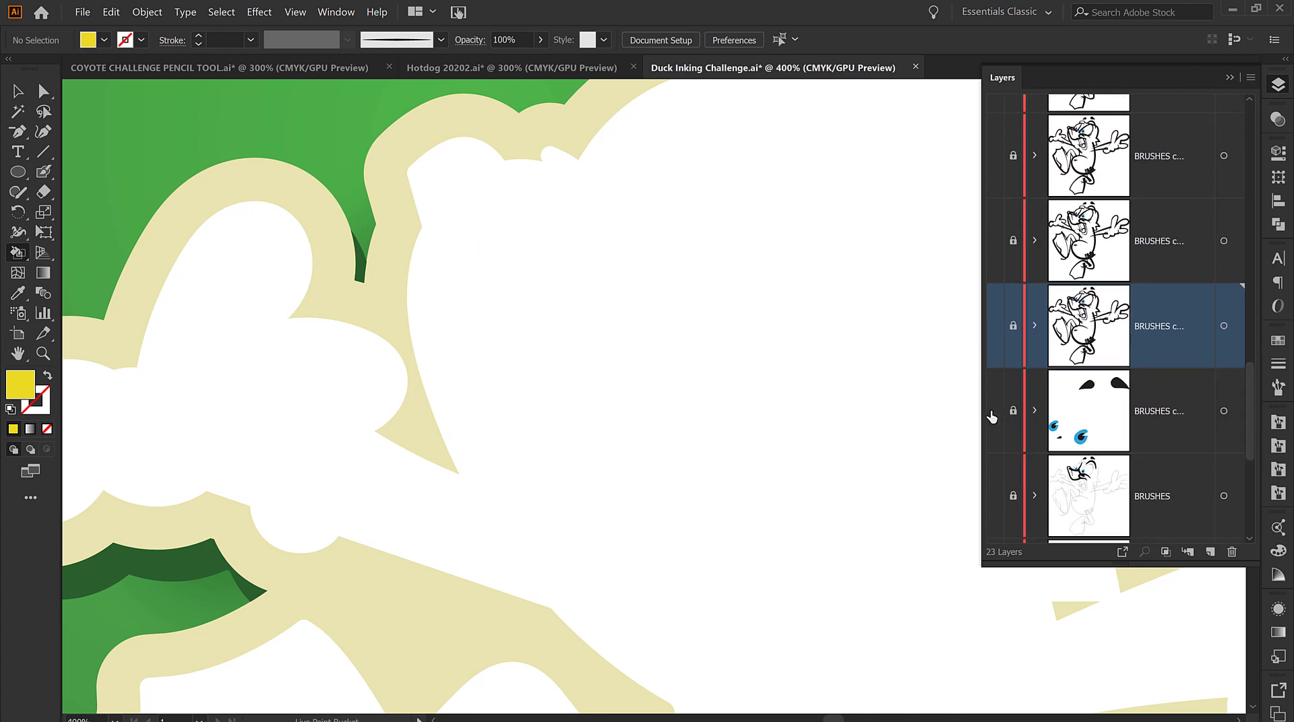
click(995, 410)
click(1012, 410)
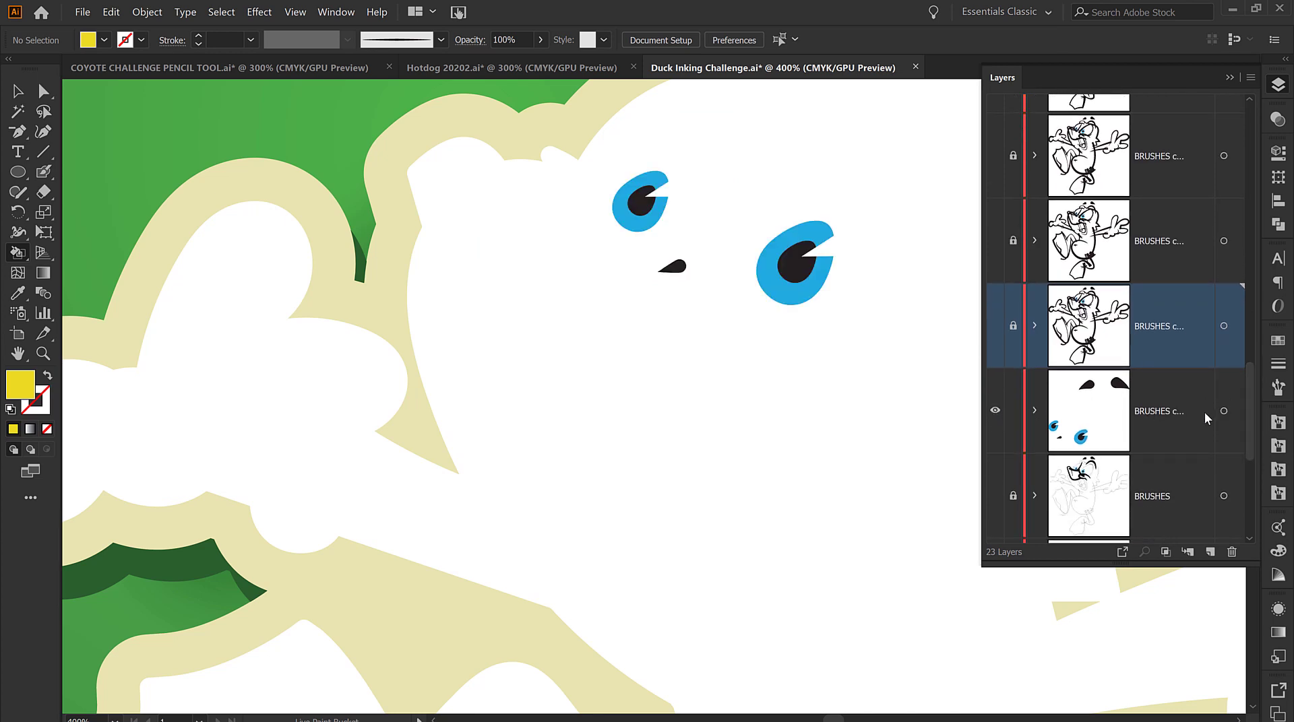
click(1223, 412)
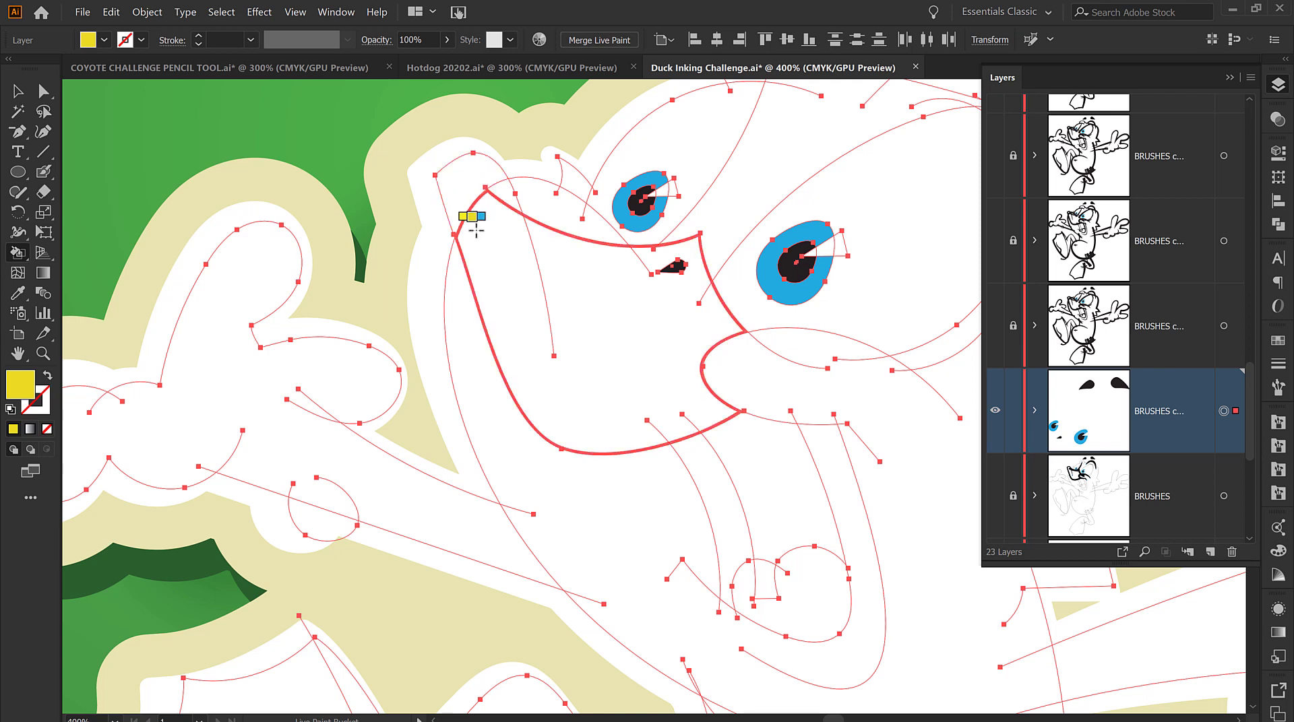
click(17, 259)
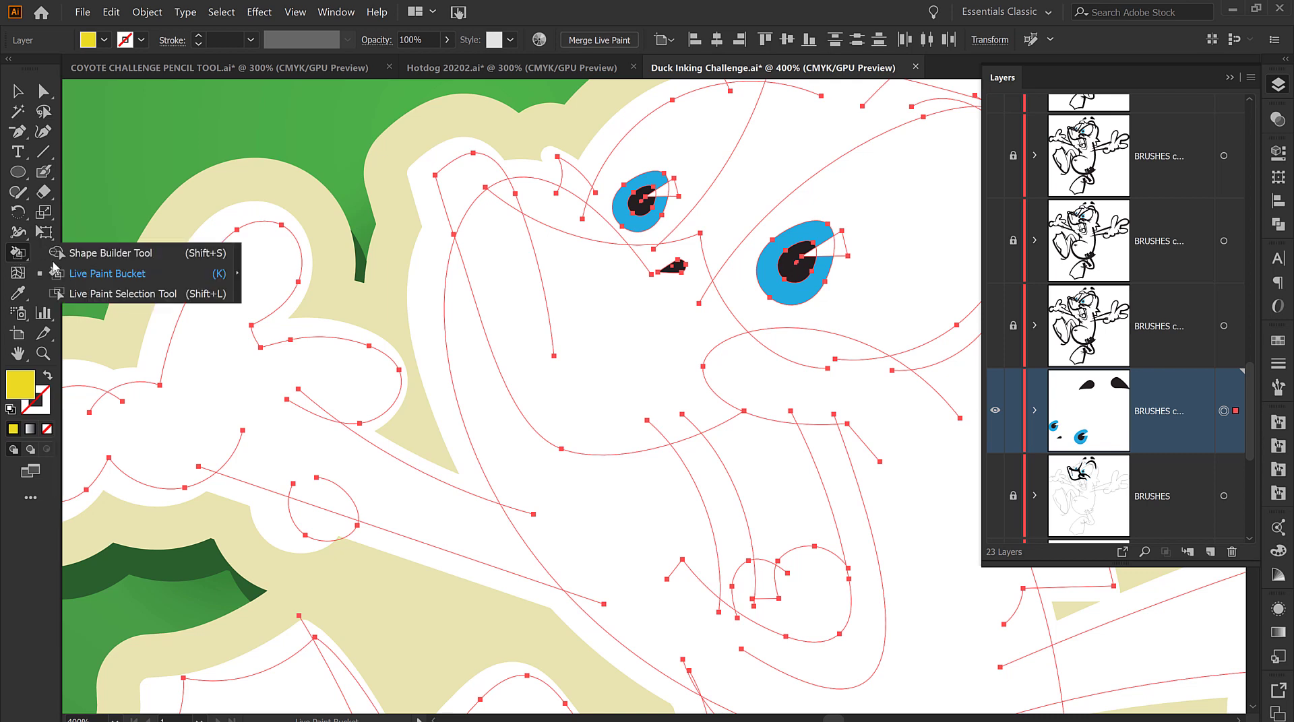
click(88, 276)
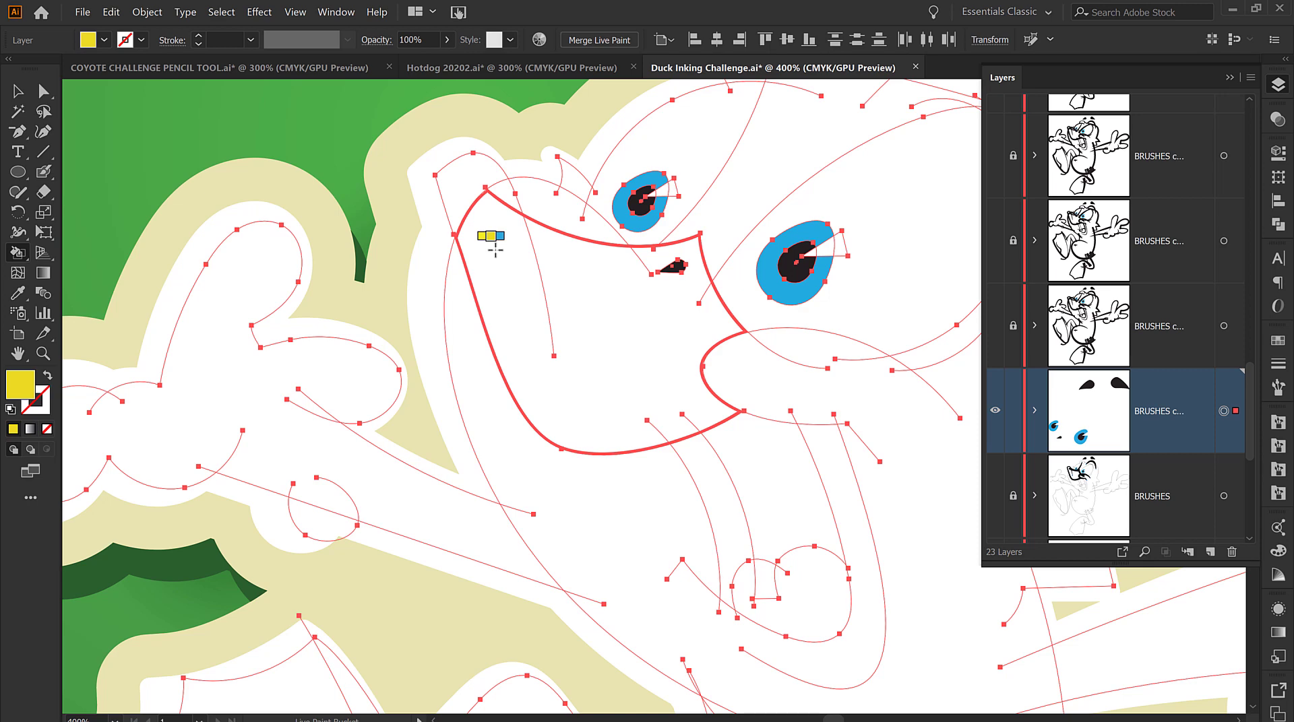
Turn the duck line art into a Live Paint group via Object > Live Paint > Make
click(146, 12)
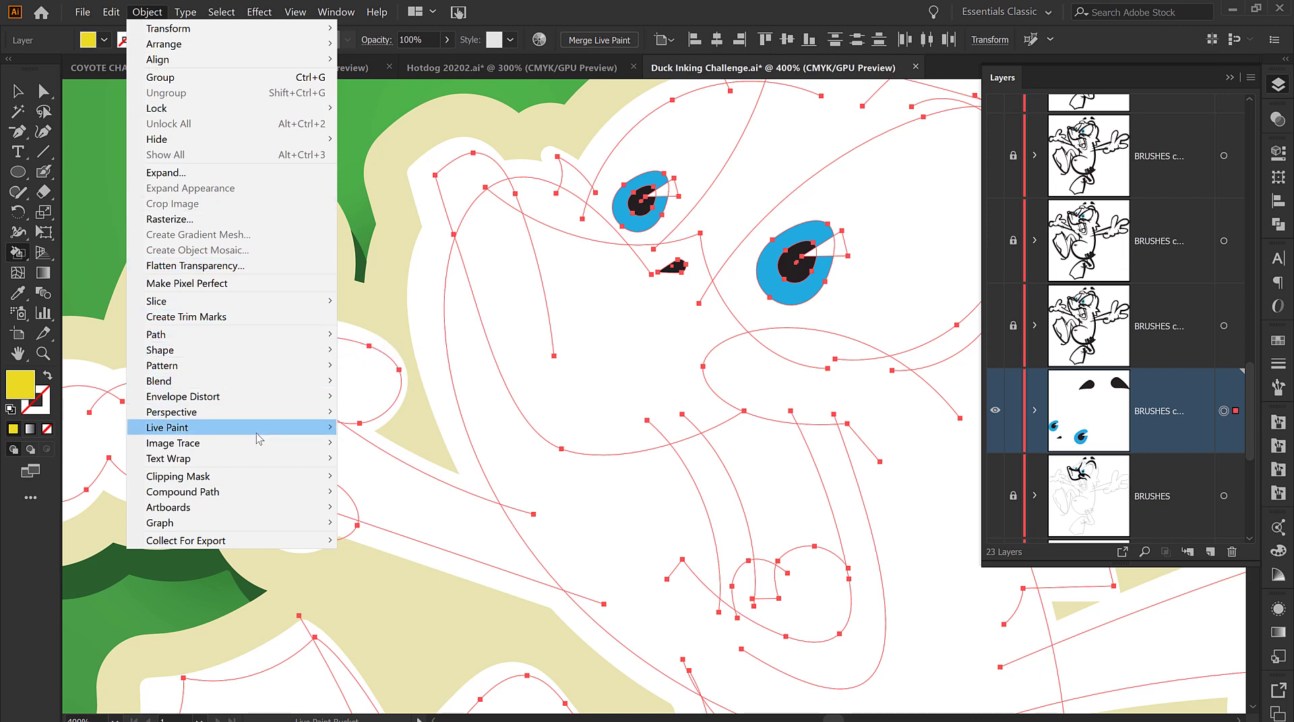
mouse_move(260, 428)
click(353, 427)
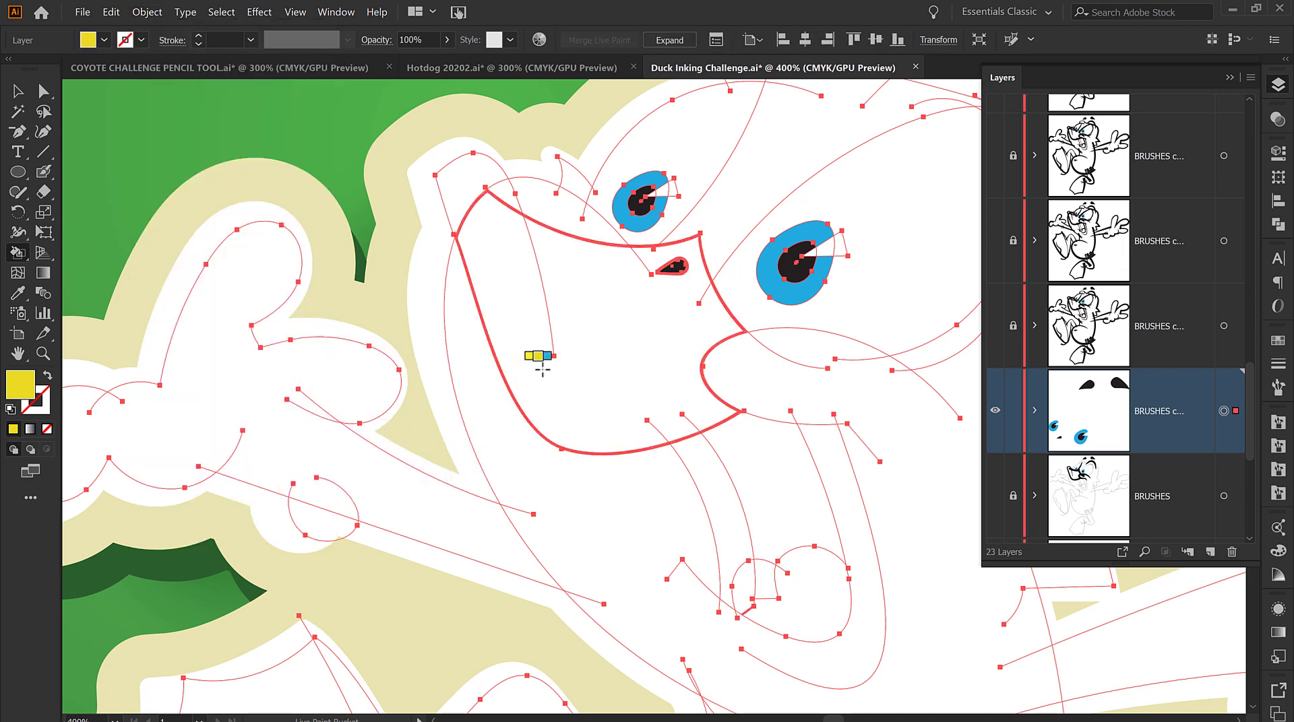
Fill the beak, upper beak, side triangle and narrow strip below it yellow
click(542, 370)
click(470, 167)
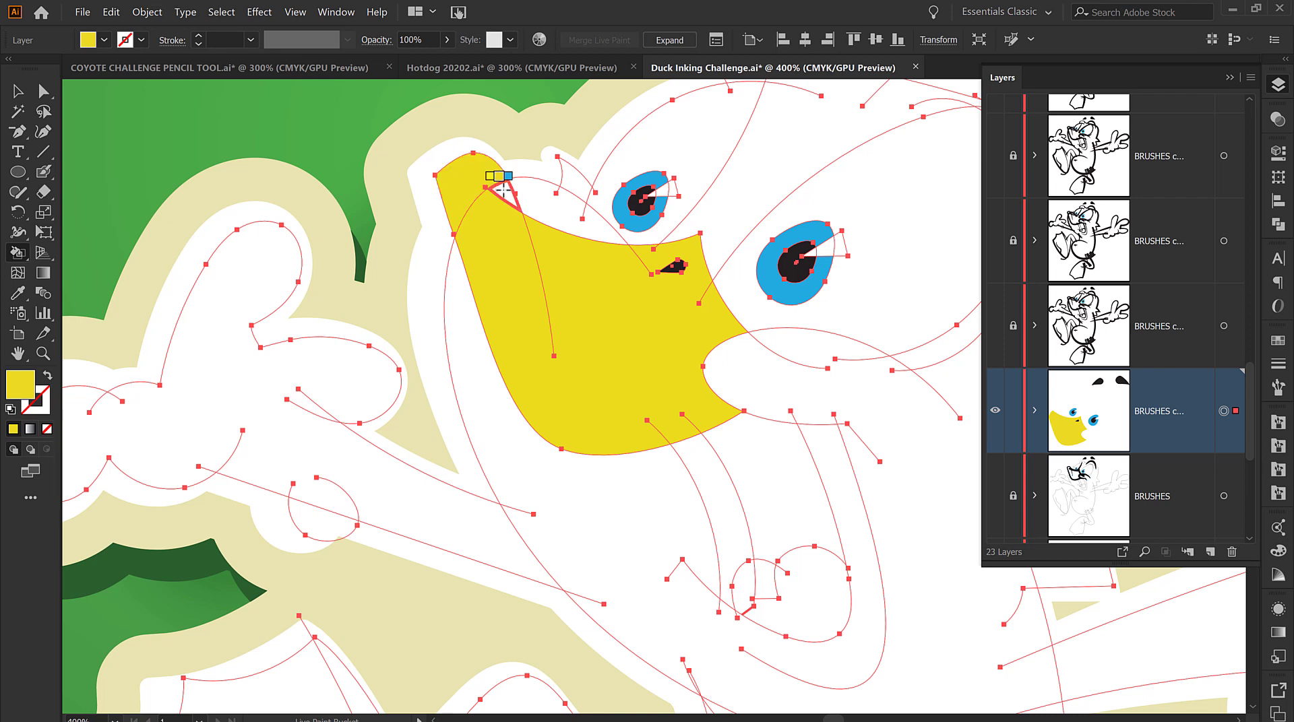
click(504, 194)
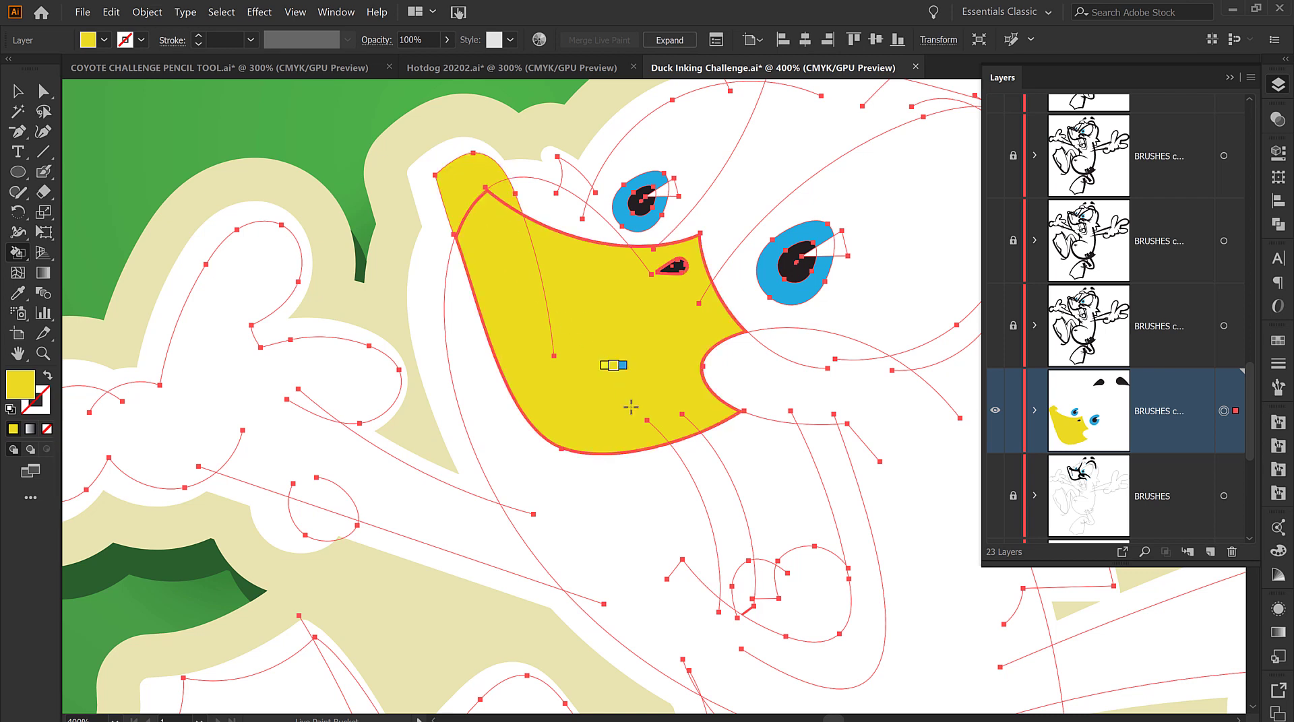
click(686, 448)
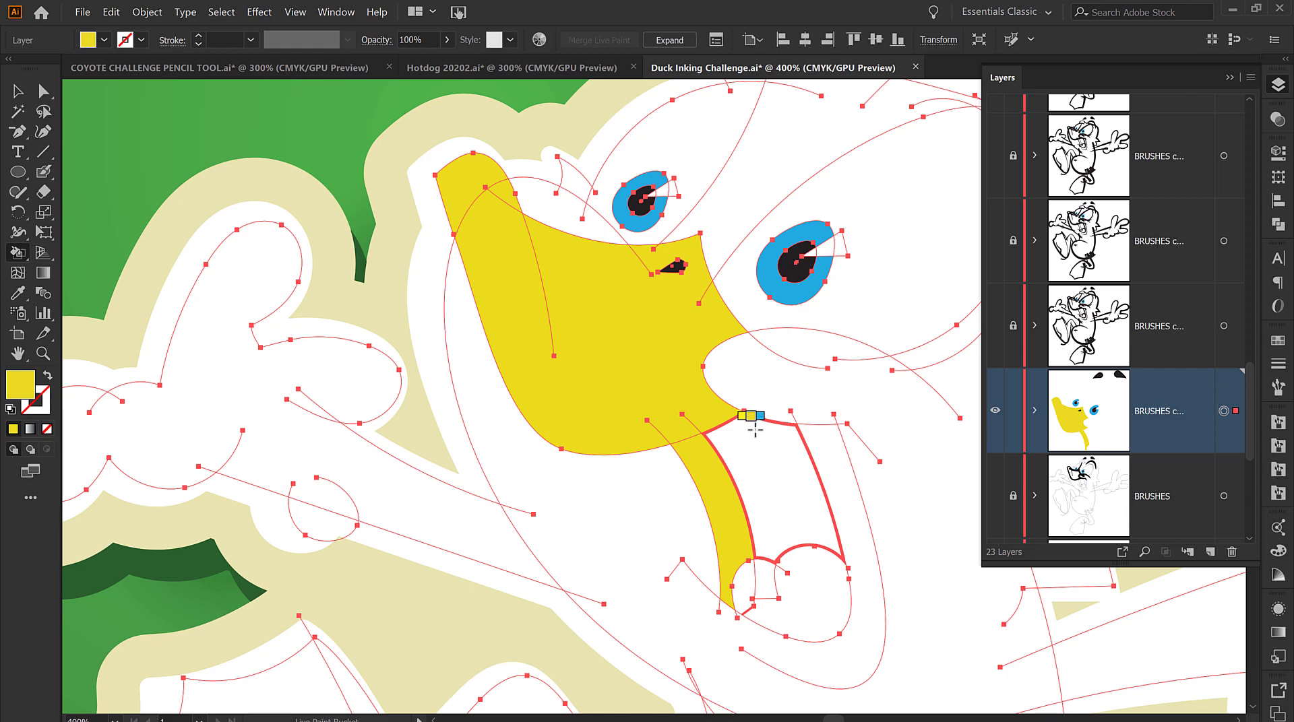
Fill the wing, a small white region, the area around the beak and the beak-eye gap green
click(105, 40)
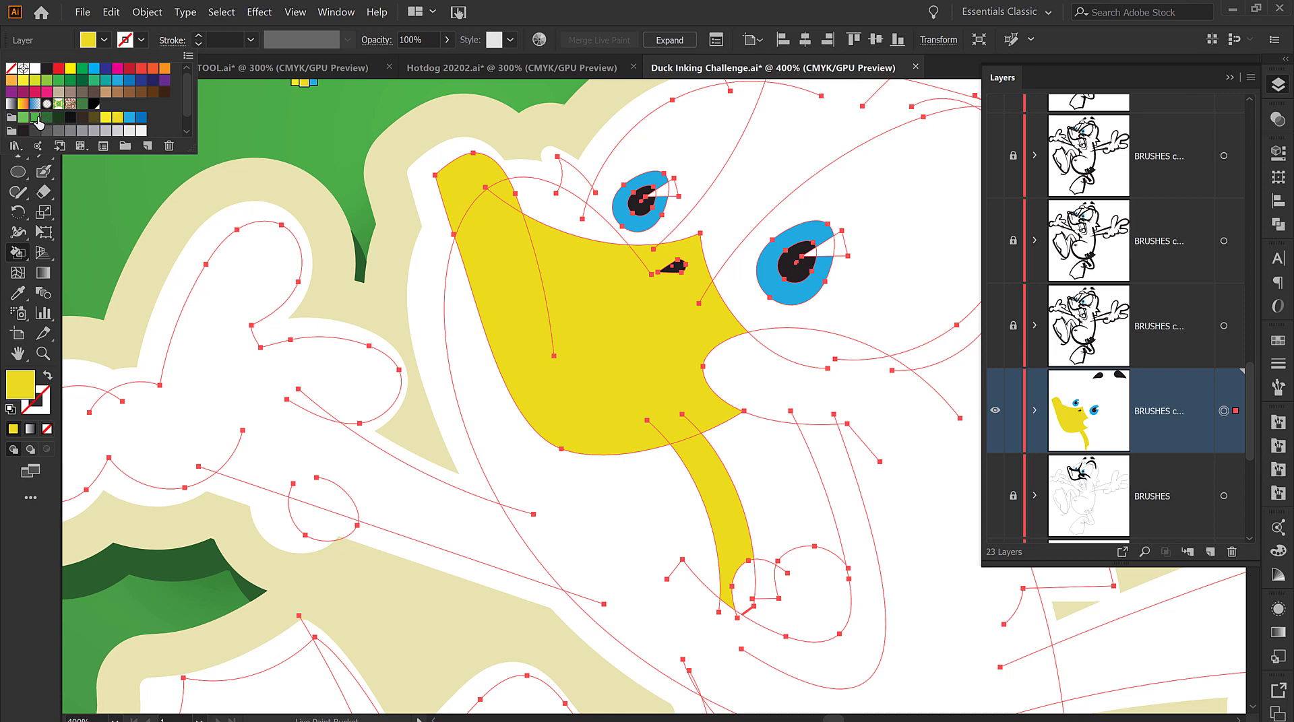
click(34, 118)
click(248, 282)
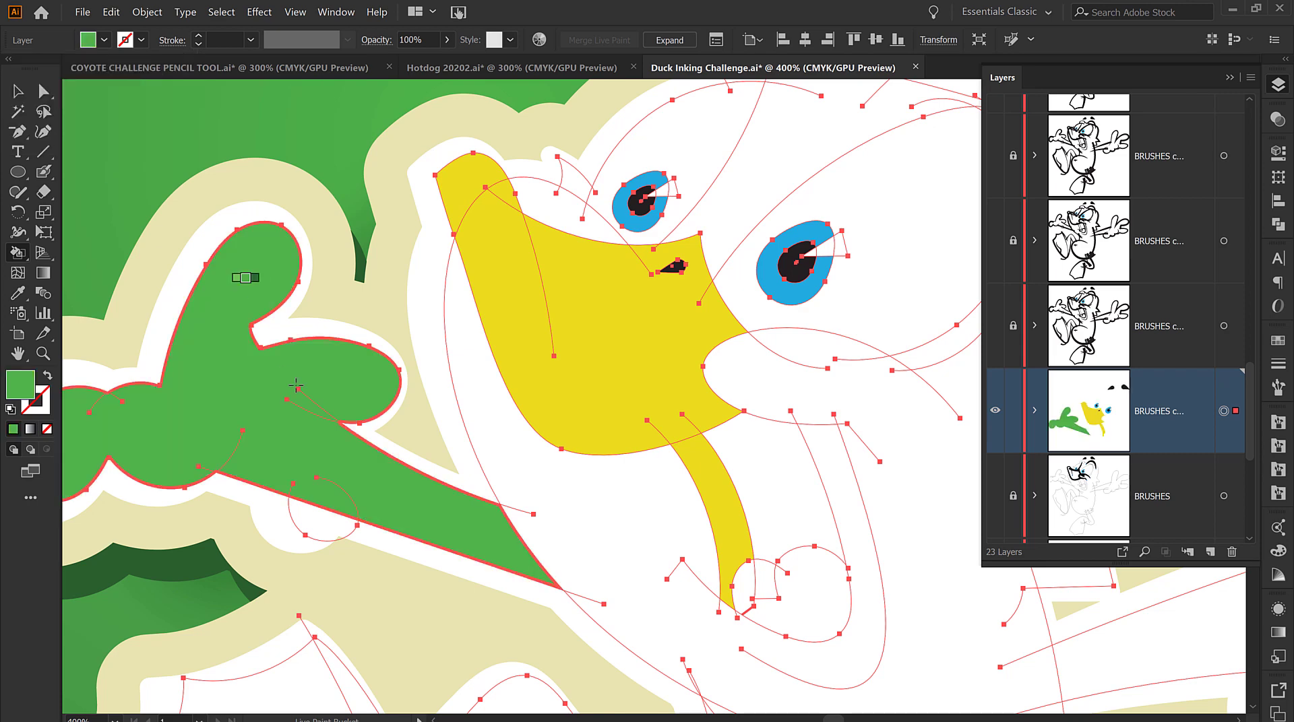
click(304, 516)
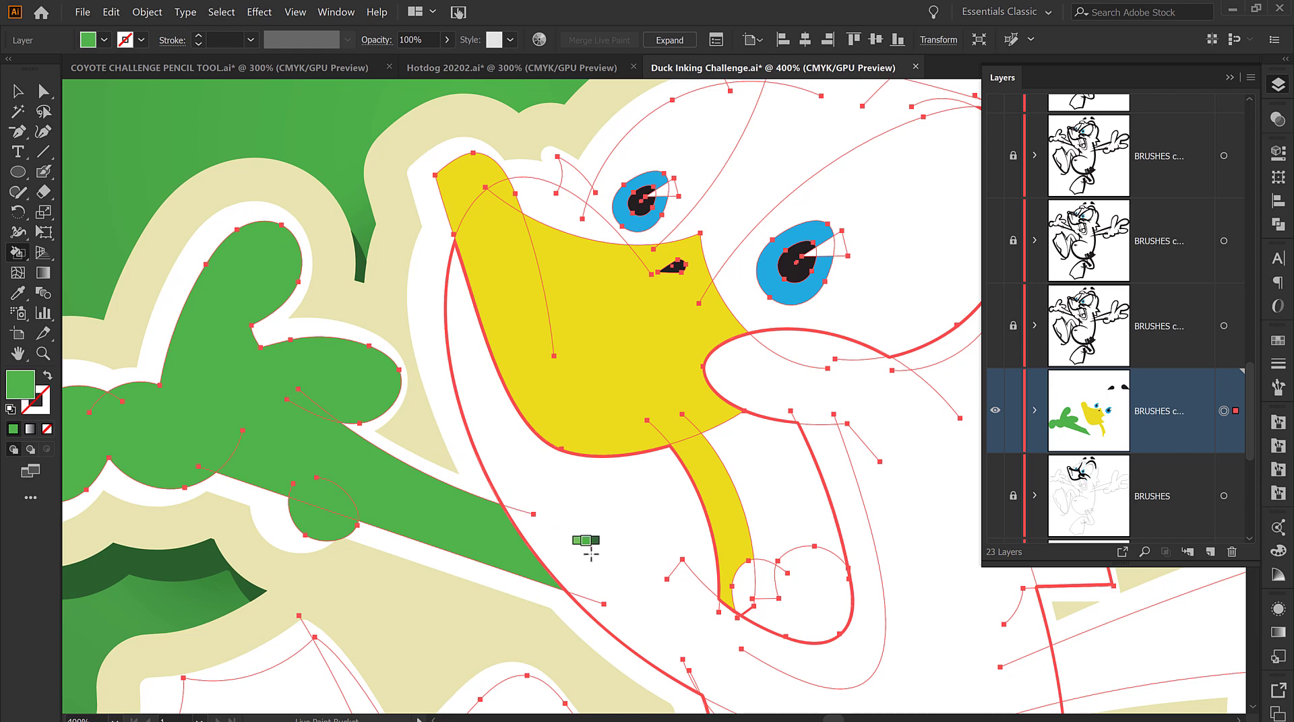
click(586, 543)
click(574, 194)
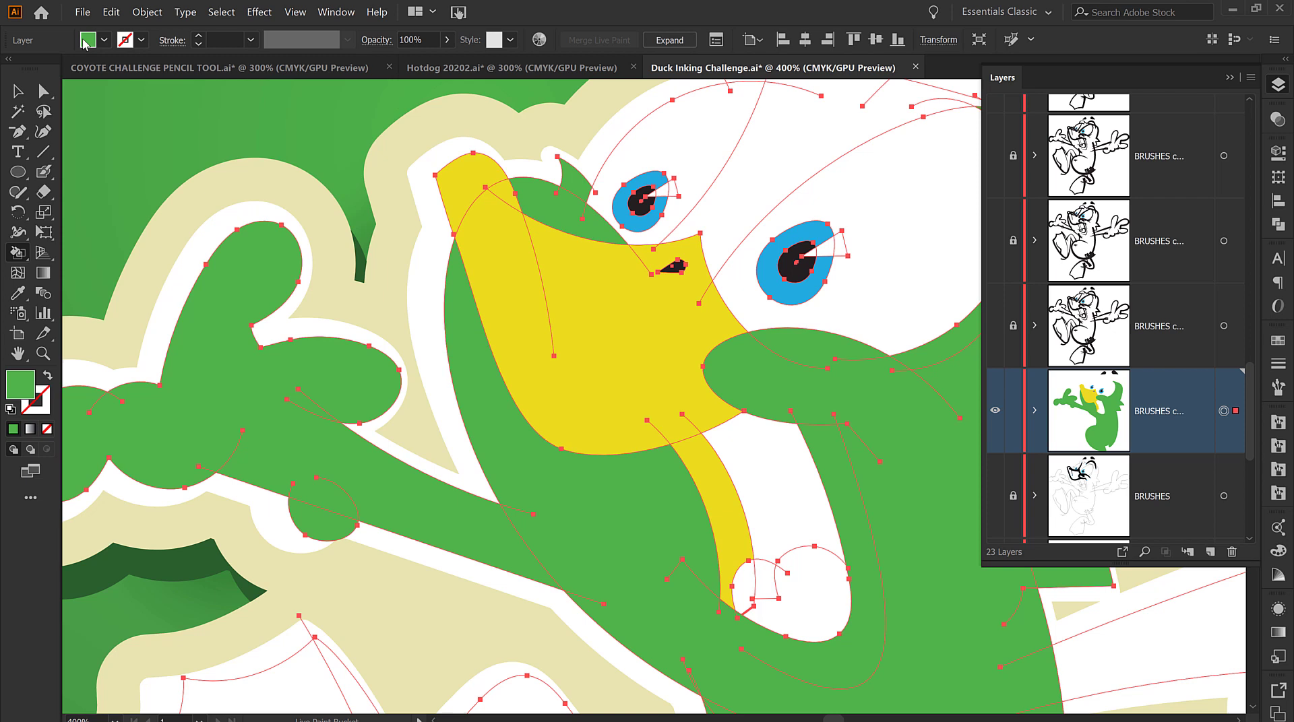
Fill the inside of the duck's open mouth black
click(105, 39)
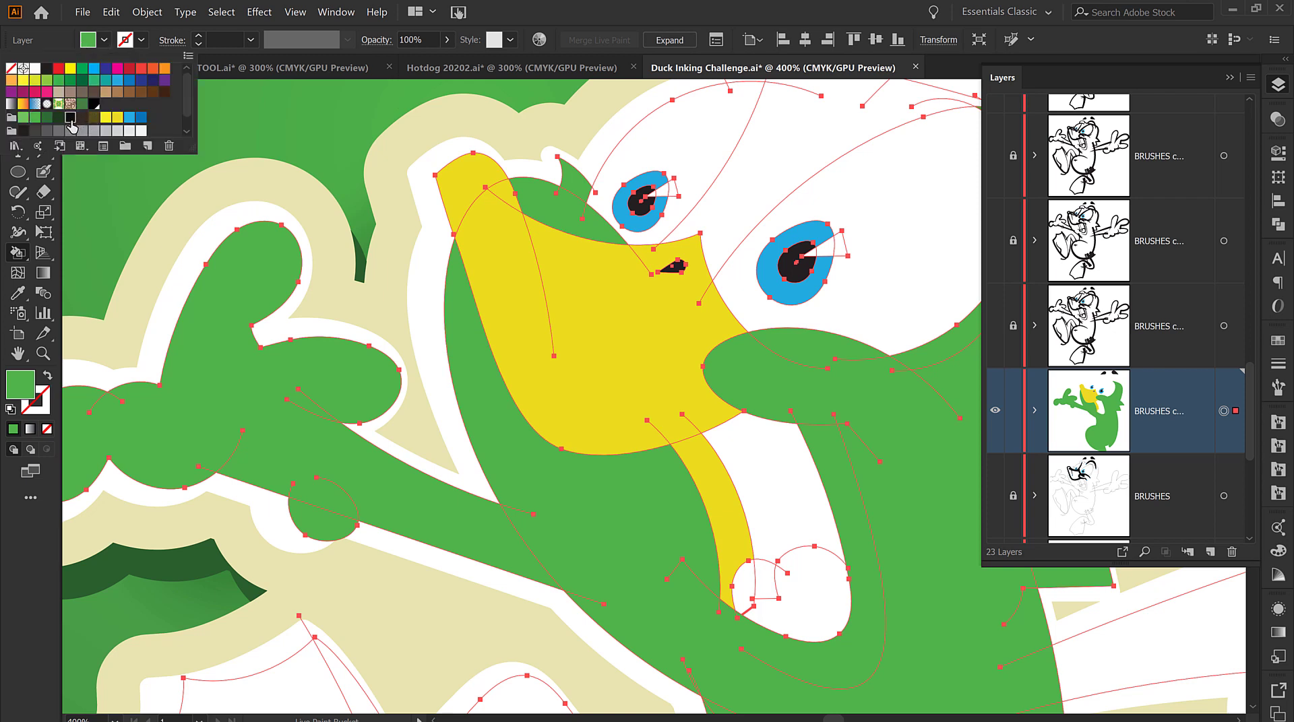
click(73, 117)
click(776, 472)
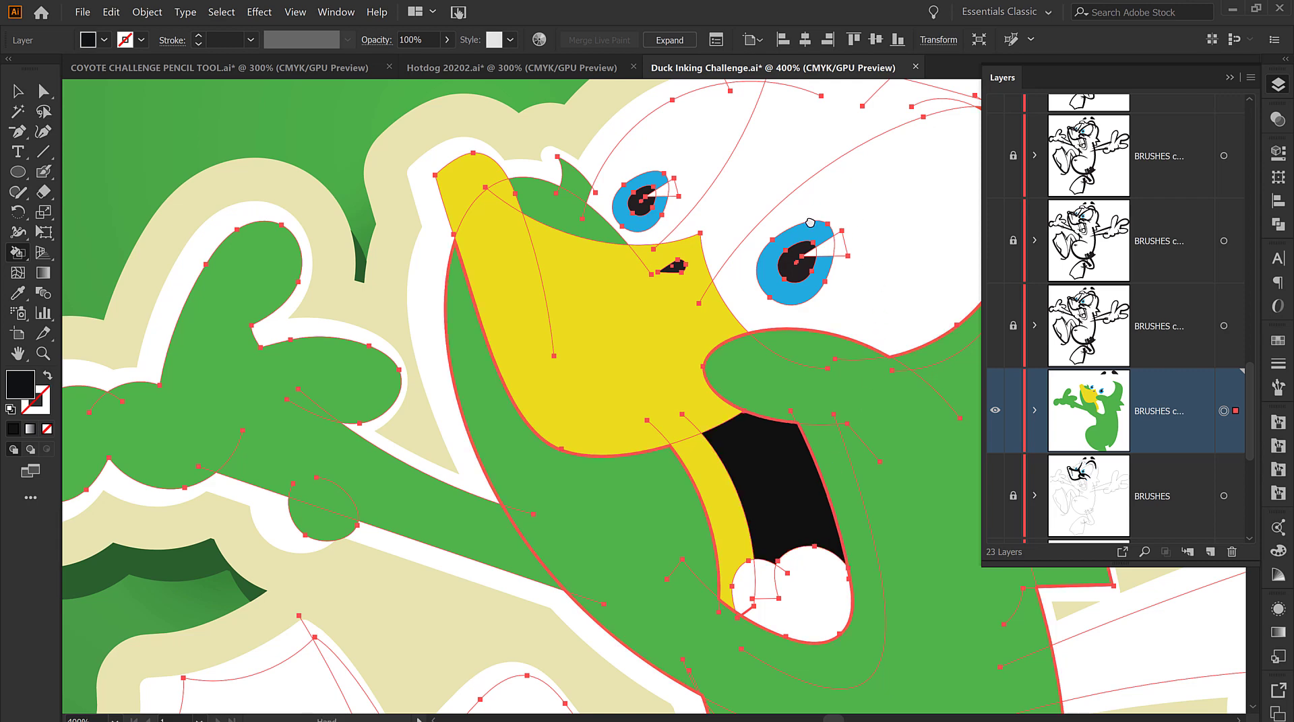
Fill the large central face region and the right brow region green
mouse_move(834, 193)
mouse_down()
mouse_move(698, 289)
mouse_move(593, 327)
mouse_up()
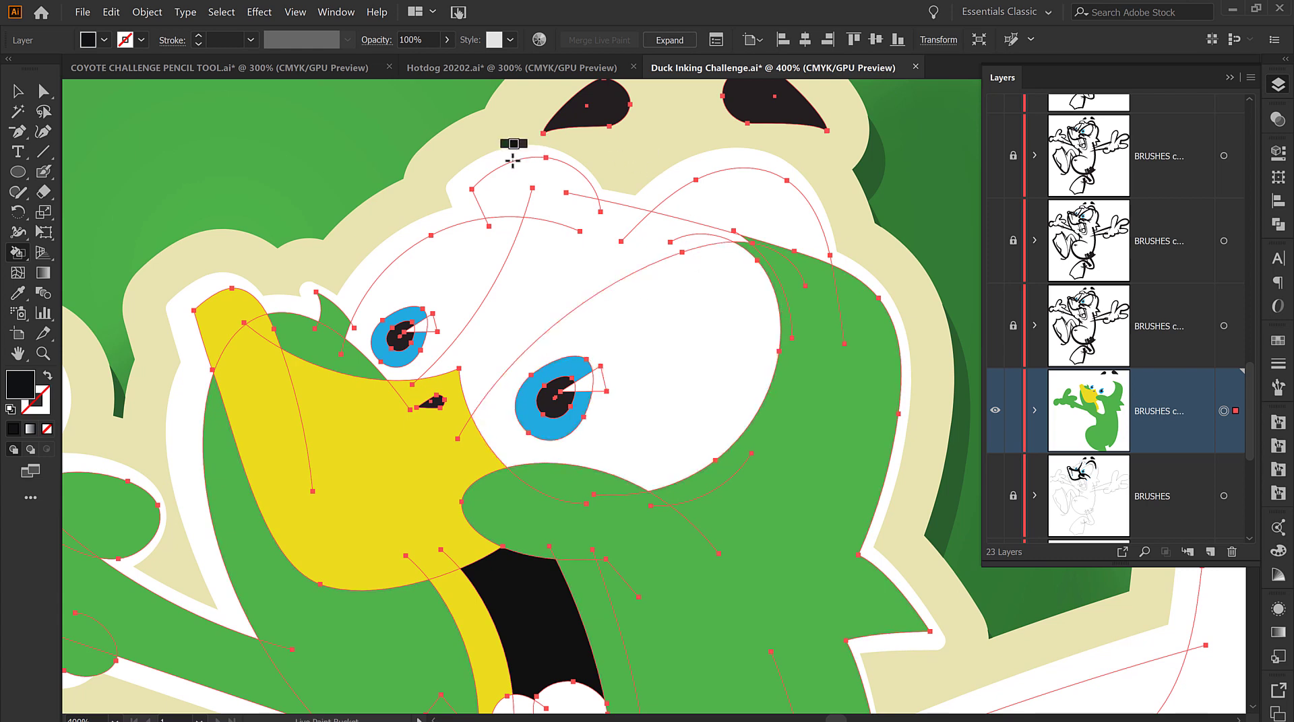
click(105, 40)
click(34, 117)
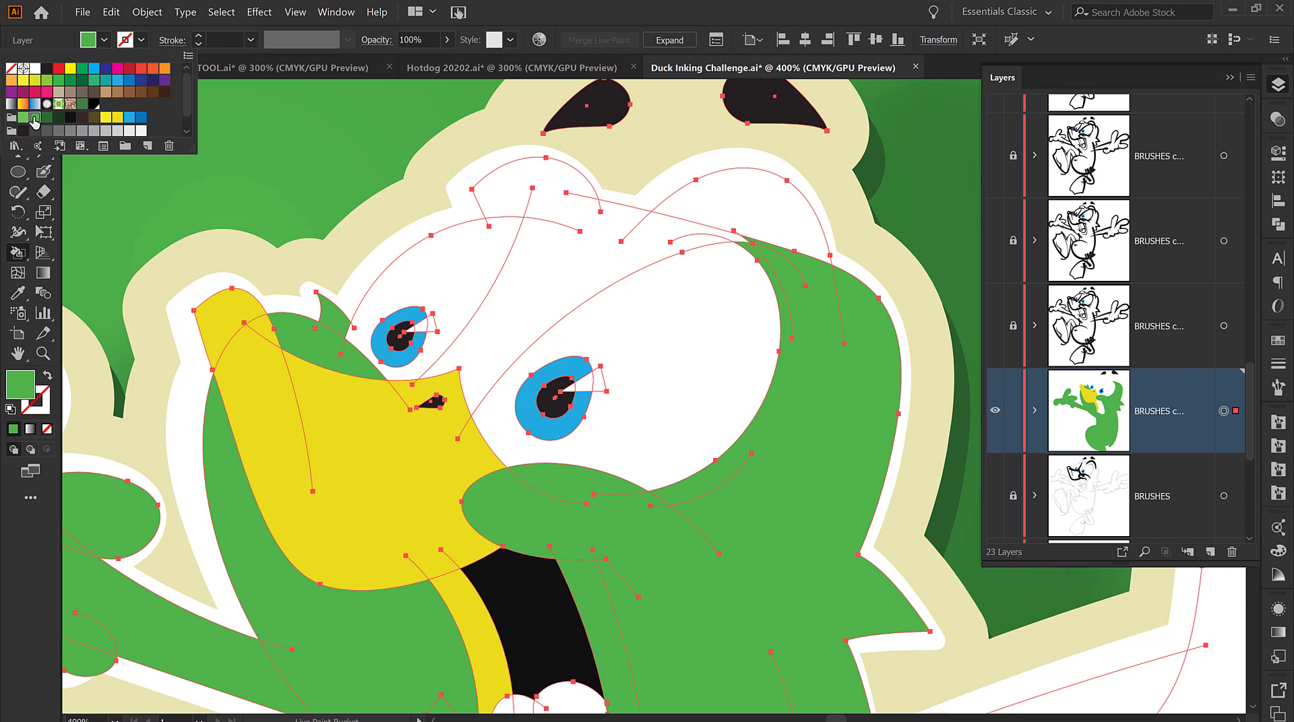
click(33, 119)
click(511, 197)
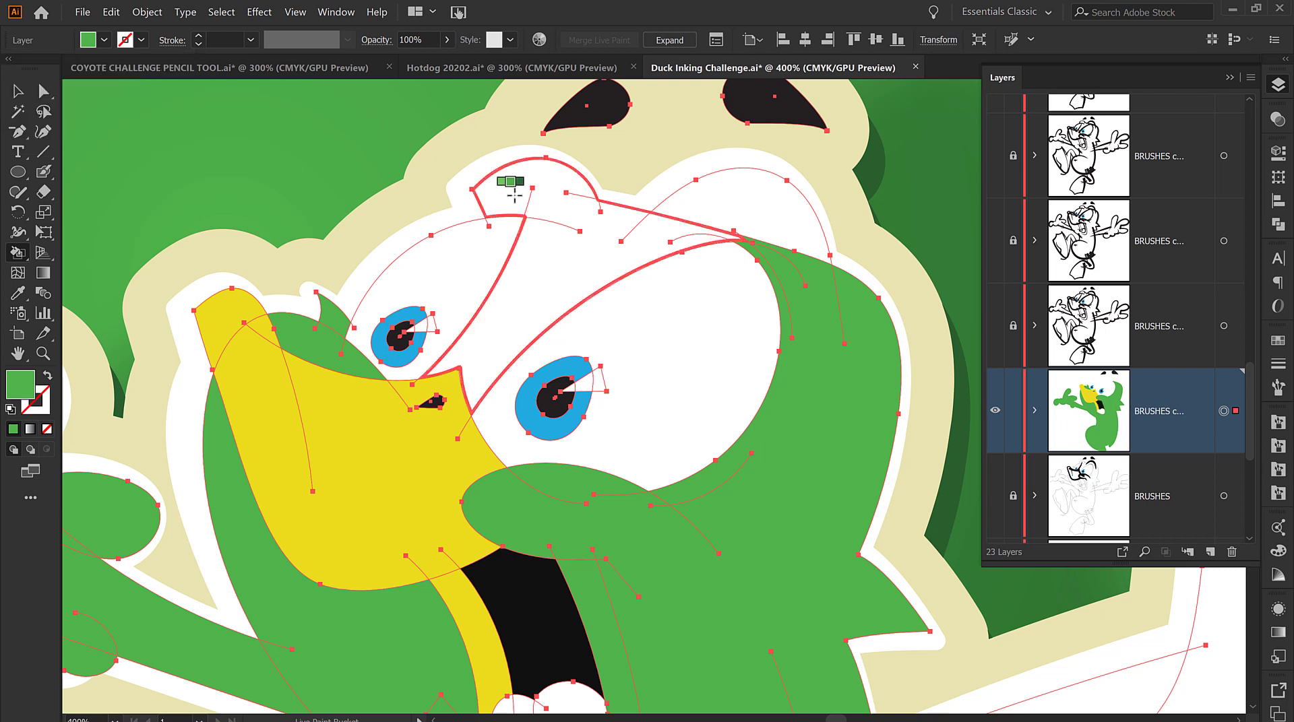
click(514, 195)
click(738, 201)
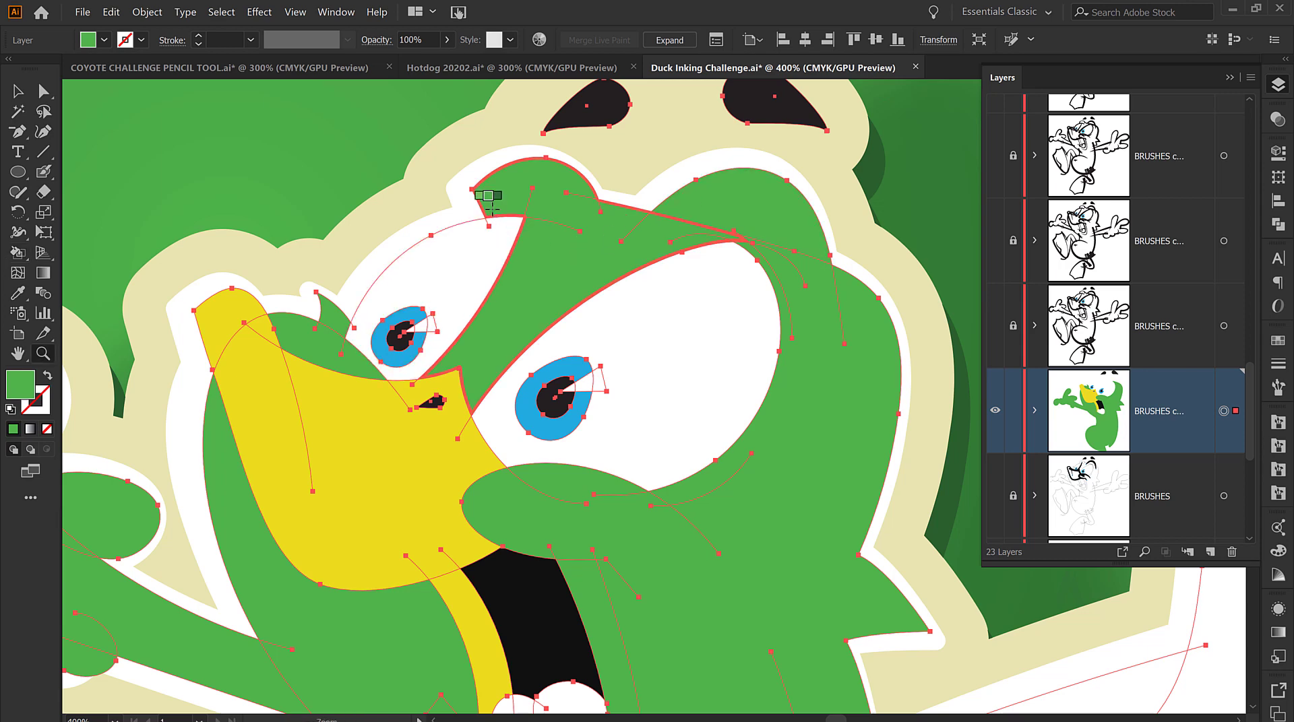
key(z)
mouse_move(302, 148)
mouse_down()
mouse_move(449, 234)
mouse_move(593, 367)
mouse_up()
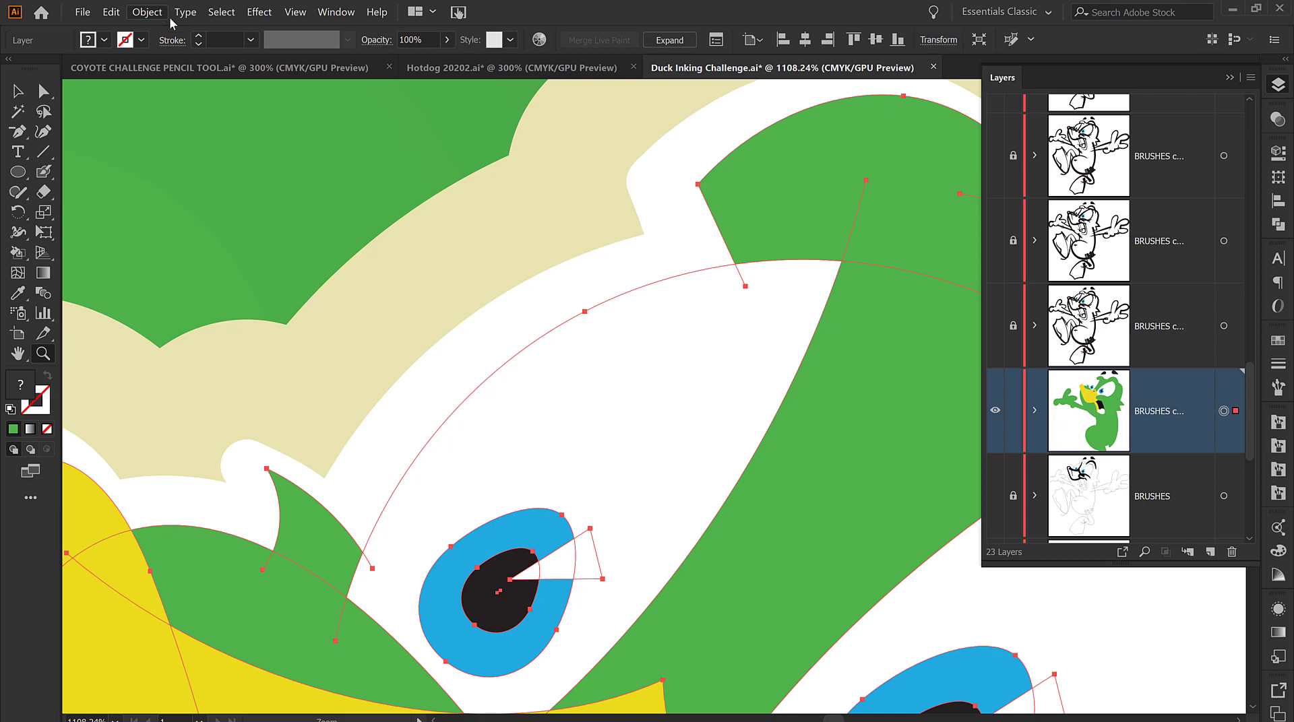
Zoom in on the green tuft's edge and bring up Object > Live Paint at Gap Options
drag(150, 386, 451, 629)
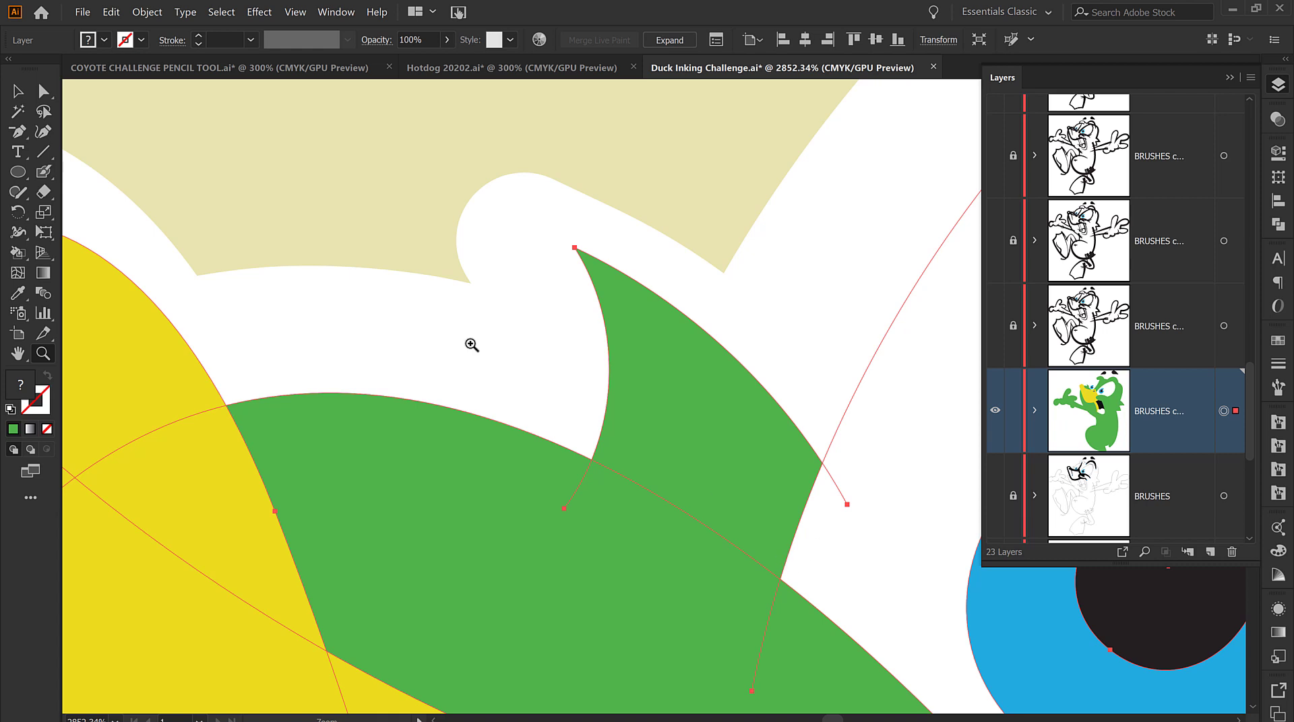
click(148, 18)
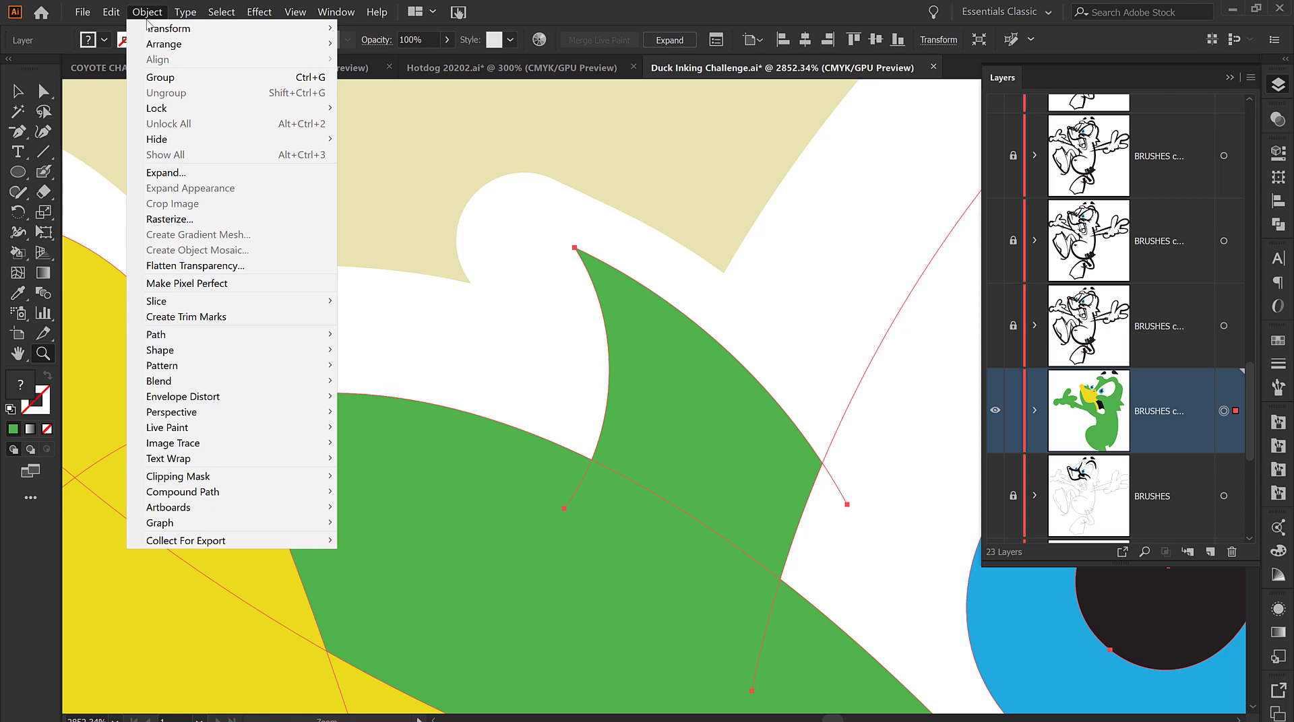
mouse_move(177, 430)
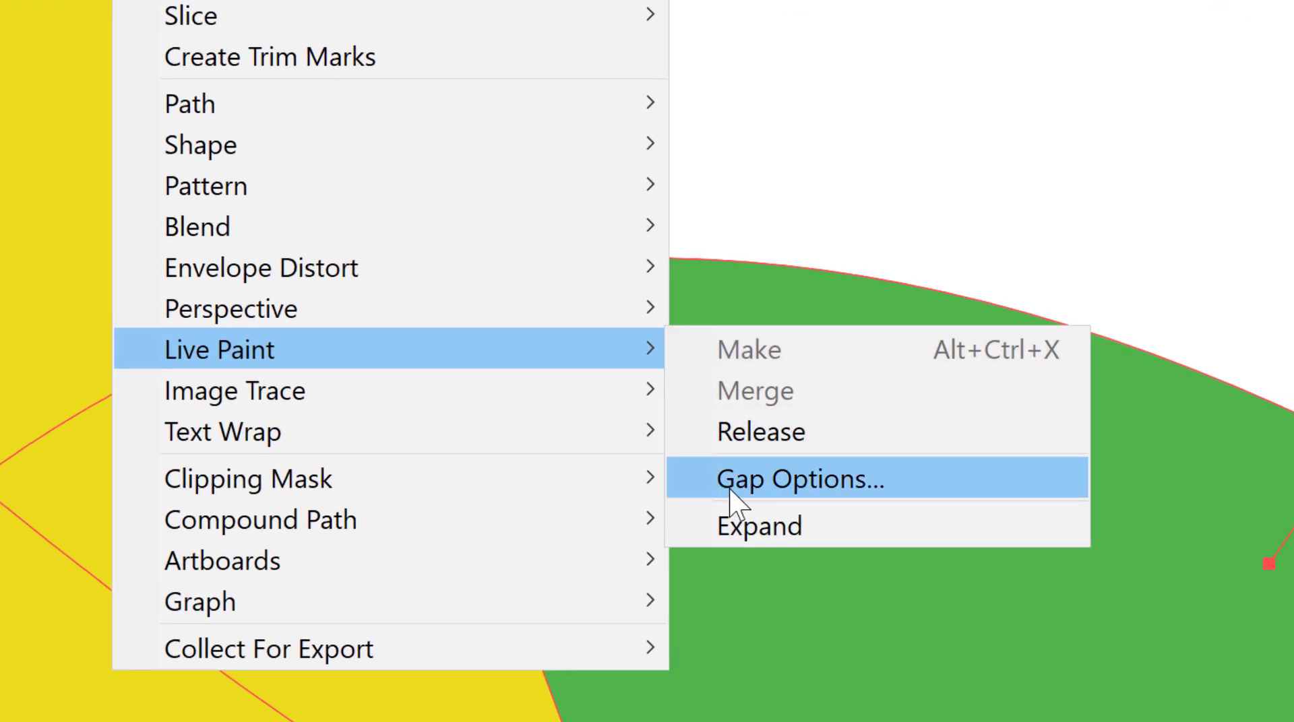
In Gap Options, set Paint stops at to Large Gaps, then uncheck Preview and Gap Detection
click(900, 484)
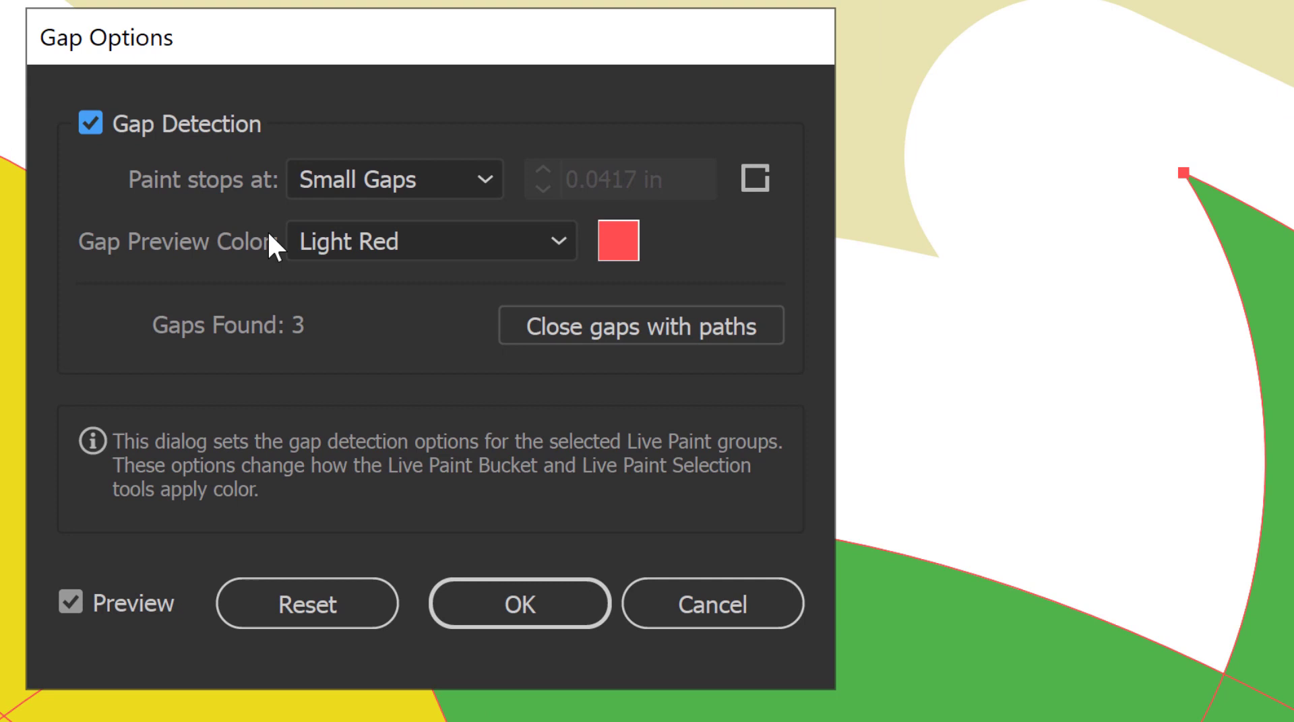
click(382, 177)
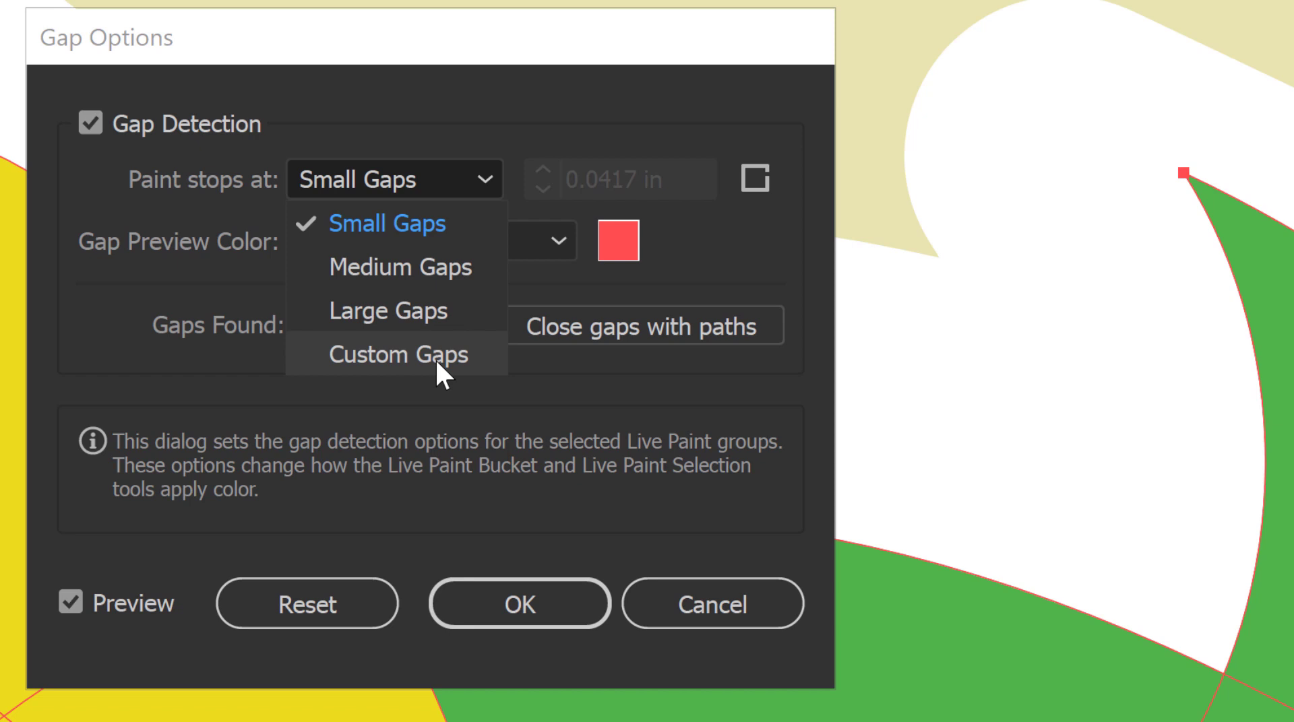
click(429, 315)
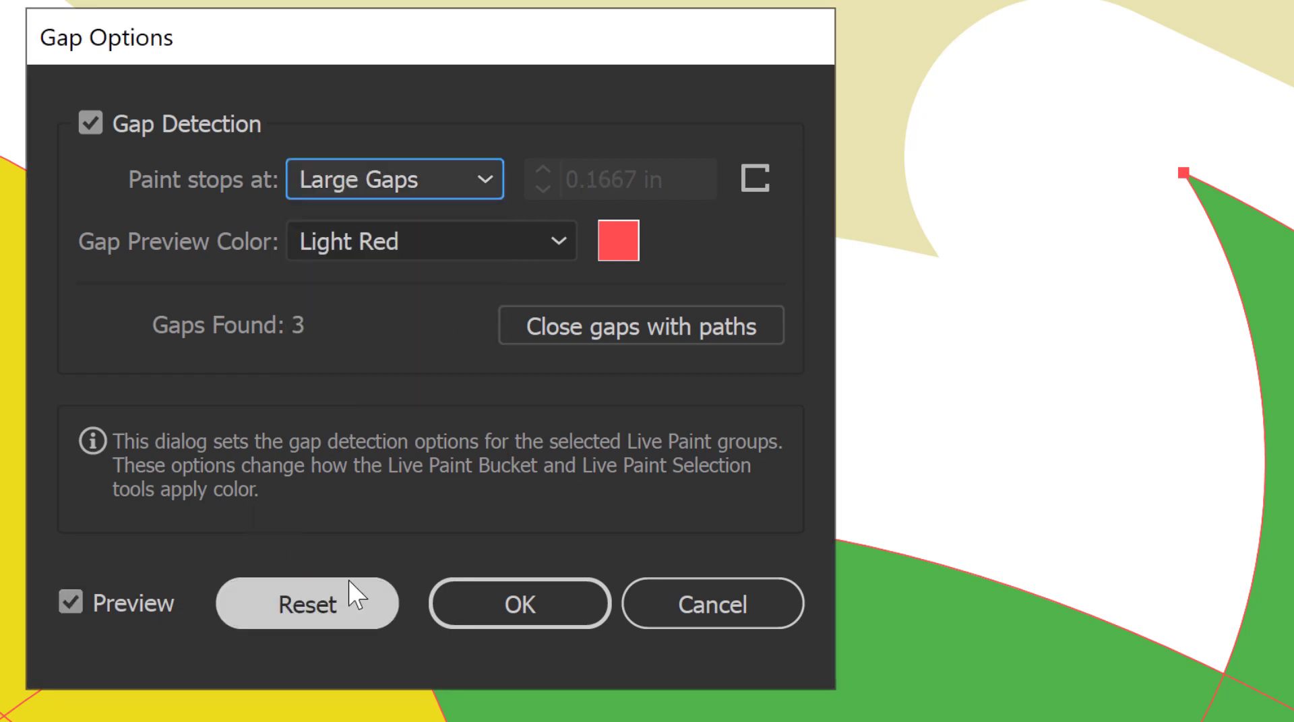
click(70, 602)
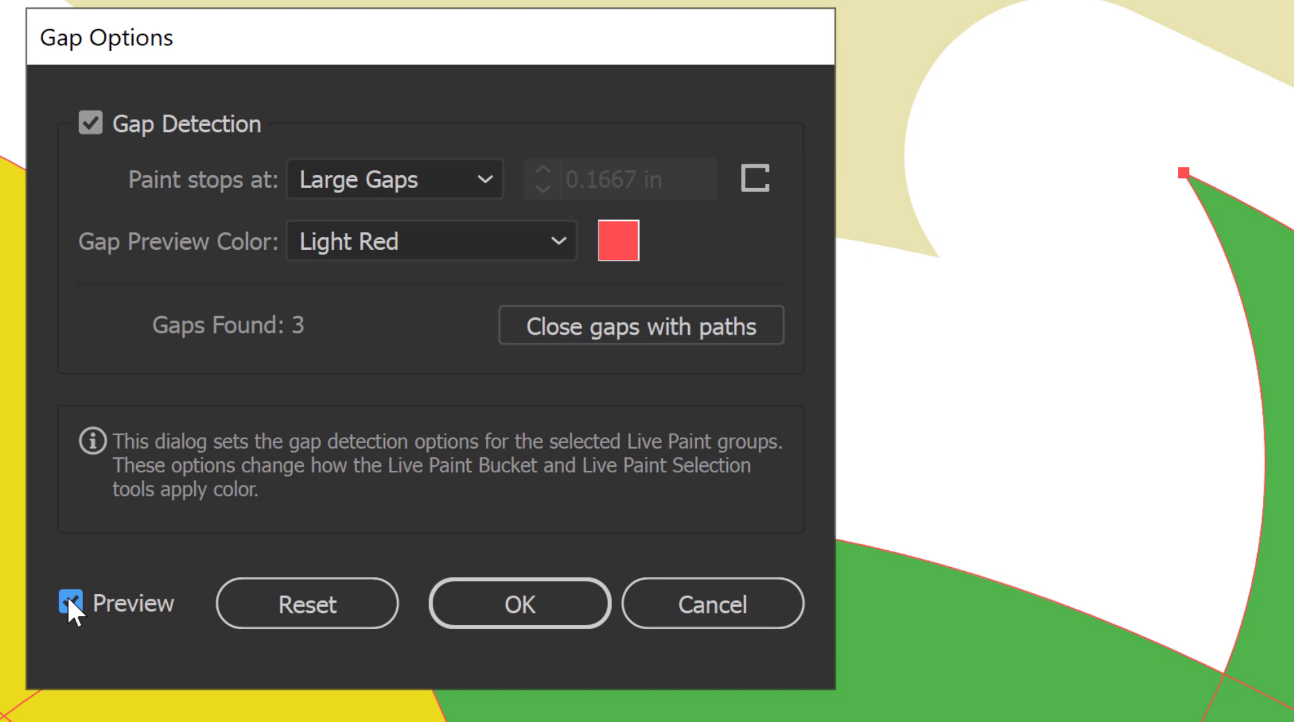
click(82, 123)
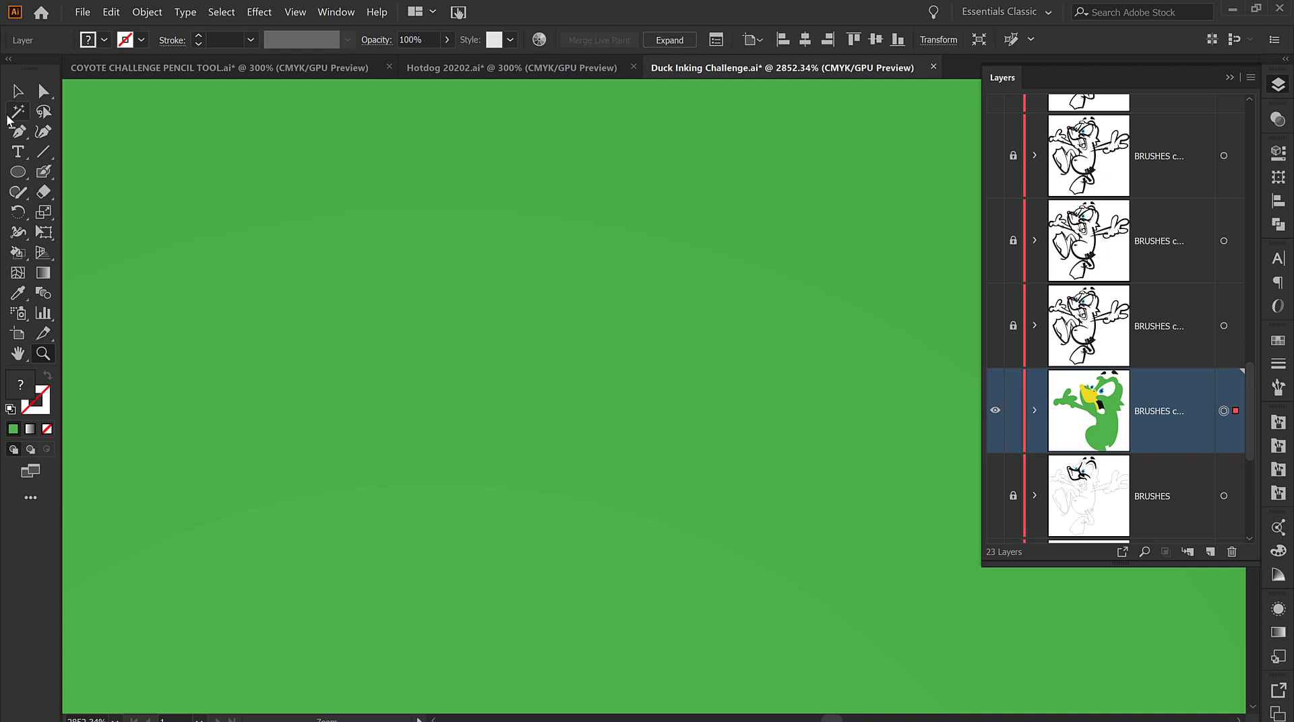
Draw an open semicircular arc with the Pencil over the green area and fill it dark brown
key(n)
drag(246, 184, 397, 154)
drag(241, 439, 629, 466)
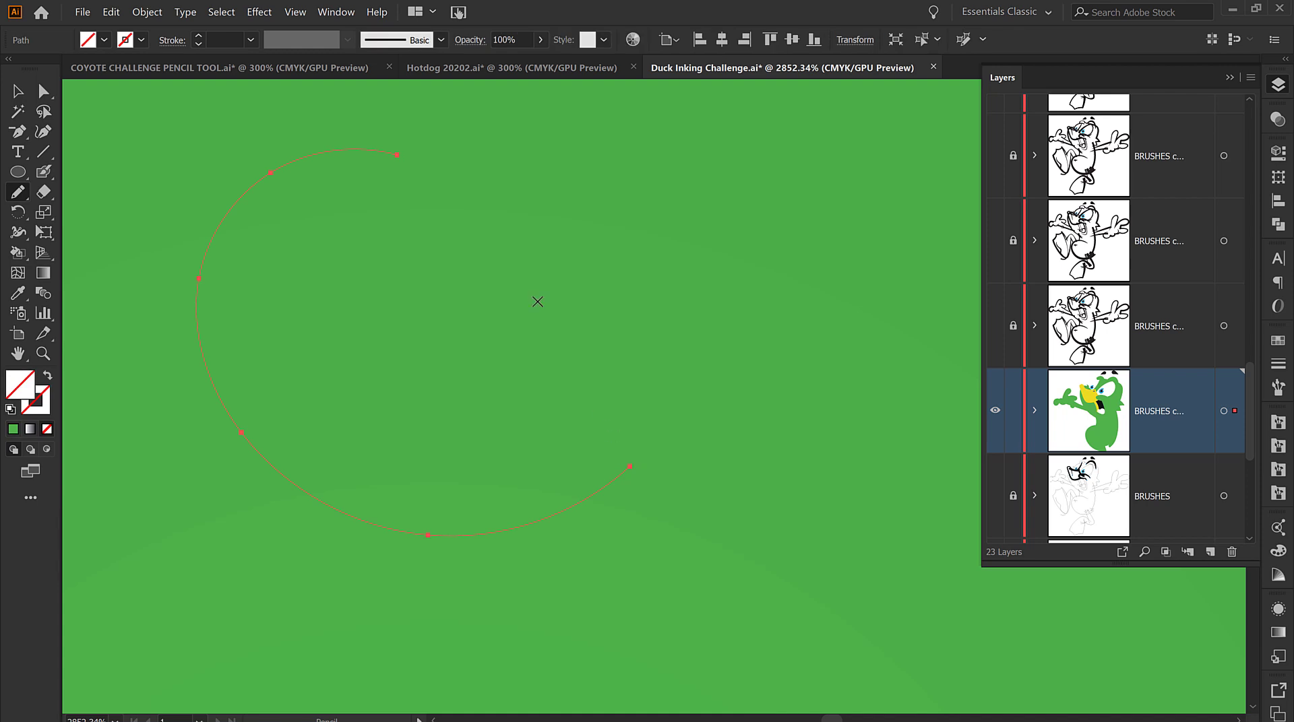
click(103, 41)
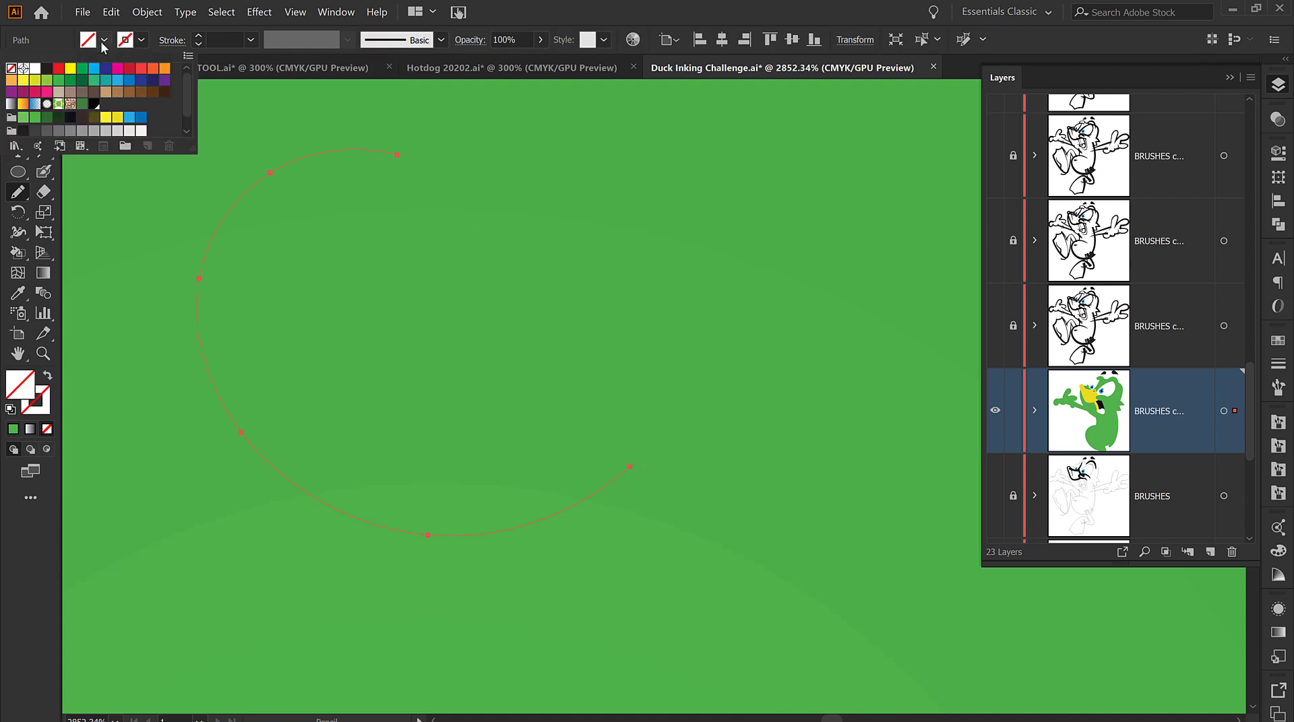
click(82, 118)
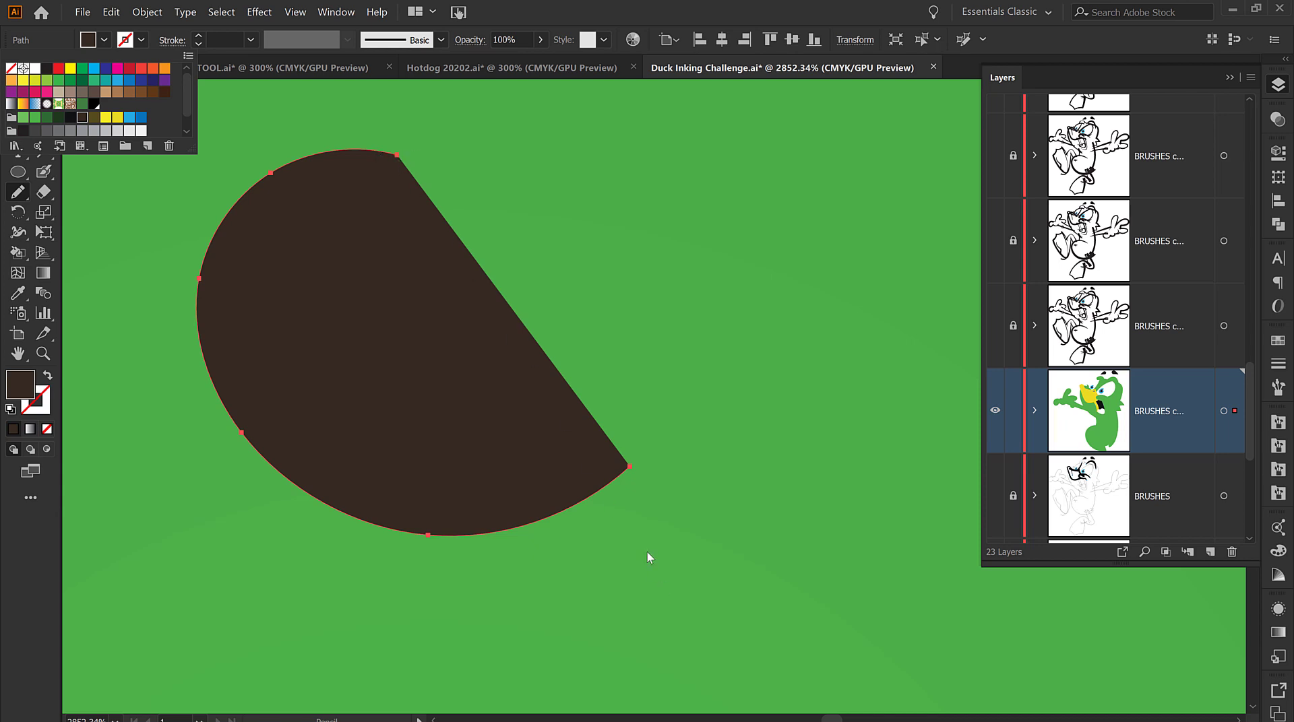
Remove the dark brown test arc, leaving the plain green artwork
key(v)
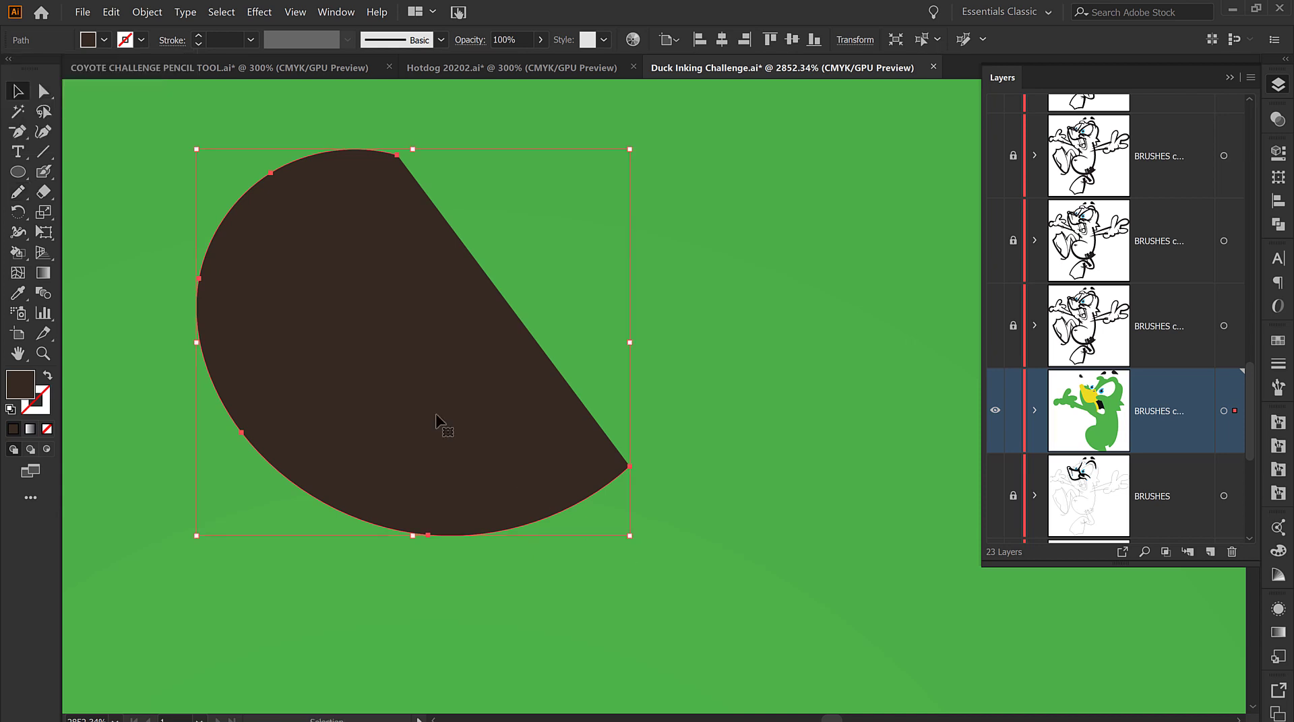
key(Delete)
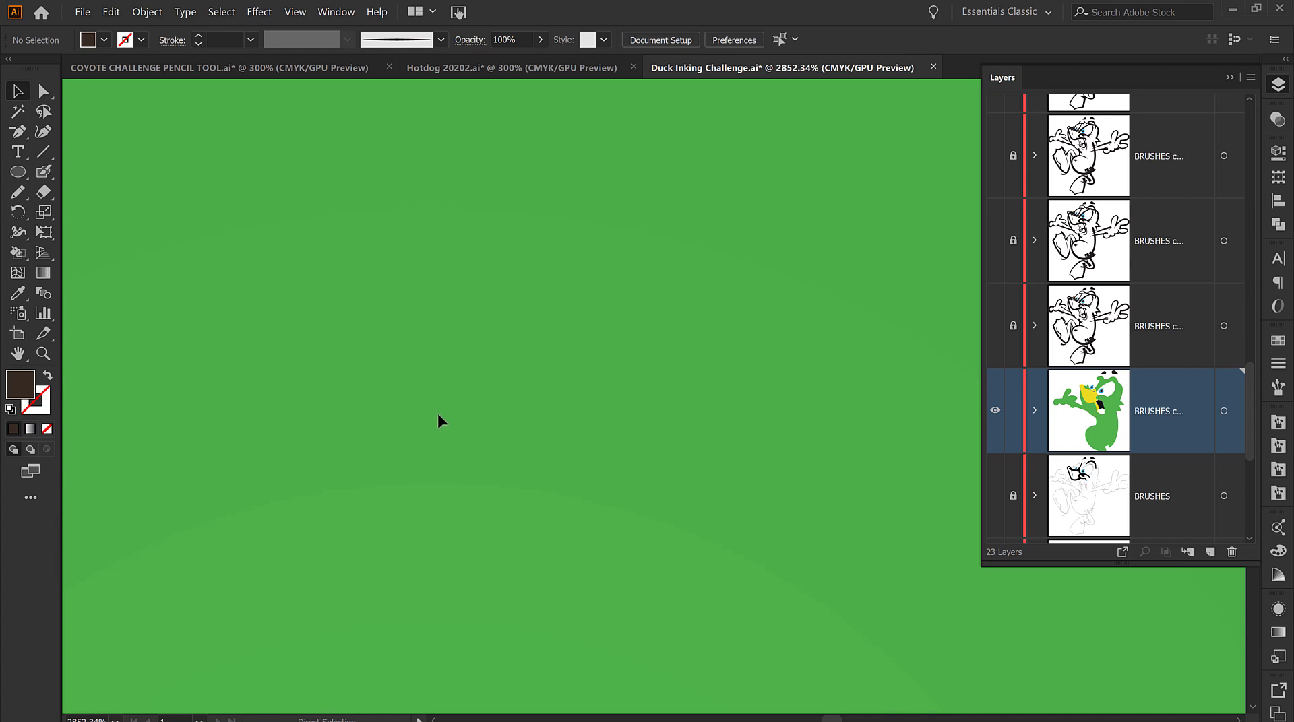